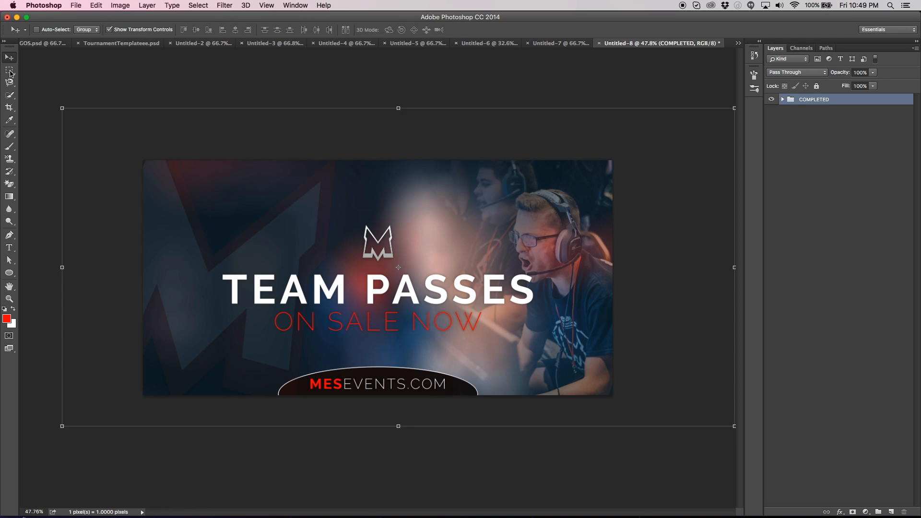
Step: Hide the COMPLETED group, and in Finder open the facebook-album photo folder inside Event Pictures
click(10, 58)
click(772, 100)
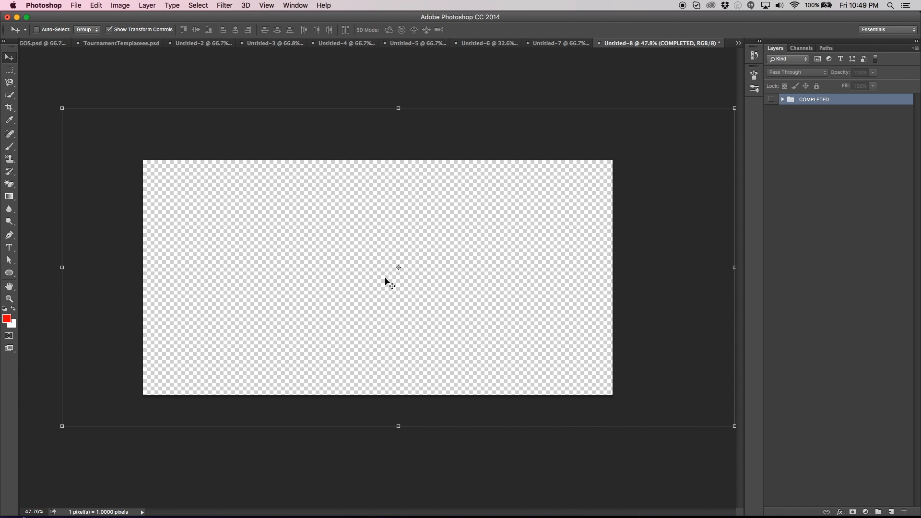
click(258, 505)
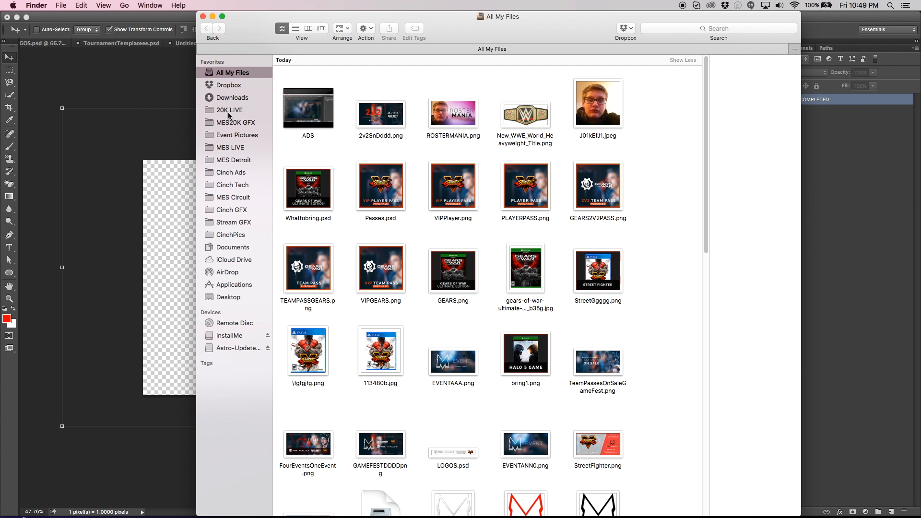
click(233, 97)
click(250, 135)
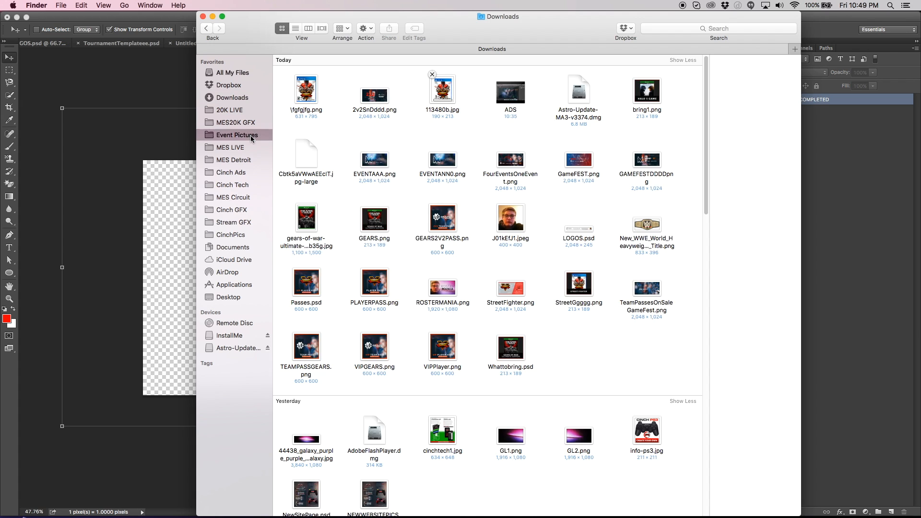
click(300, 82)
double_click(300, 83)
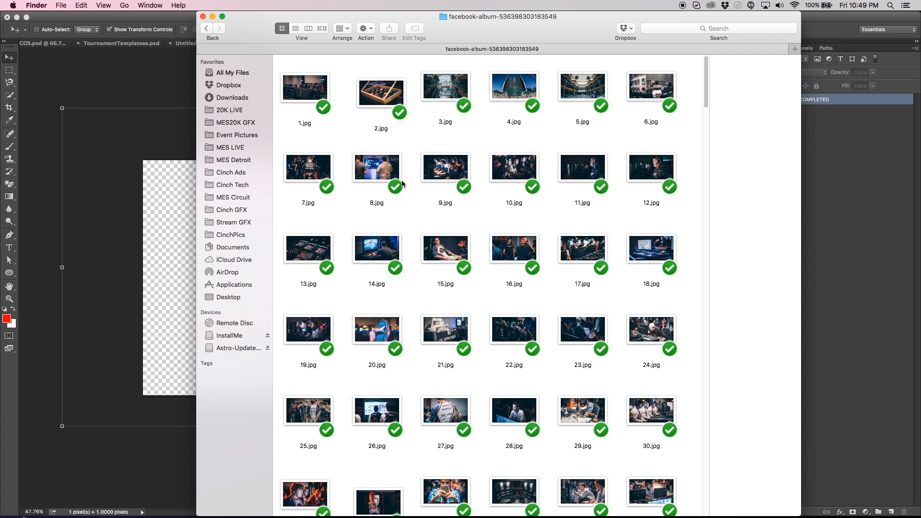
Step: Place 7.jpg from the album folder into the Untitled-8 banner document and align it with the canvas's right edge
scroll(397, 180, down, 1)
click(299, 153)
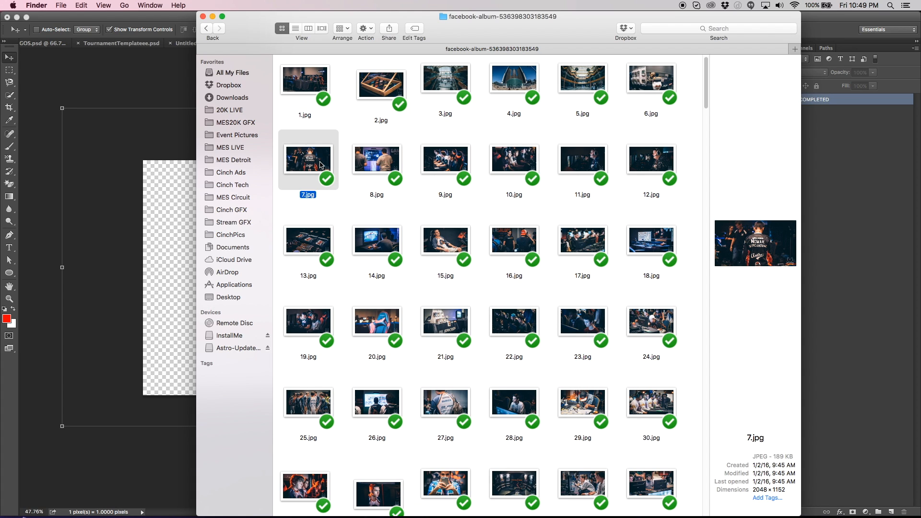
click(350, 139)
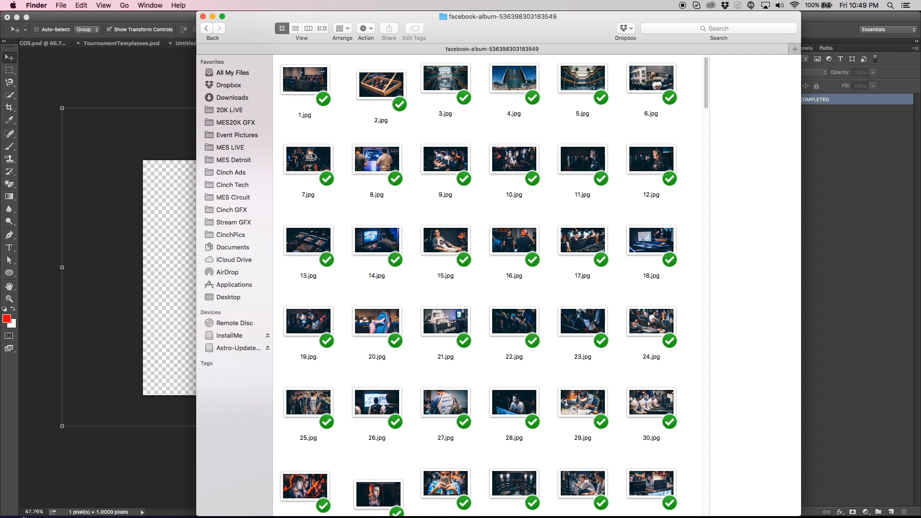
click(321, 166)
drag(307, 184, 154, 283)
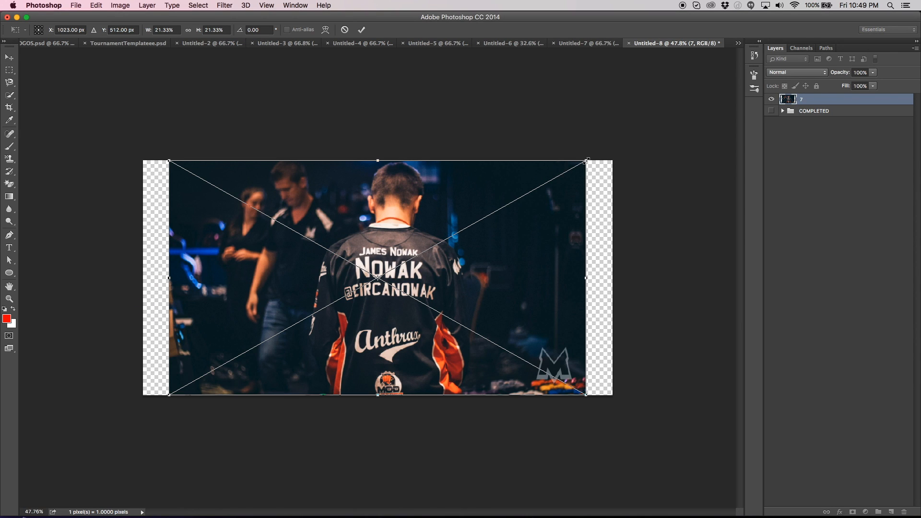
key(Return)
drag(492, 203, 469, 200)
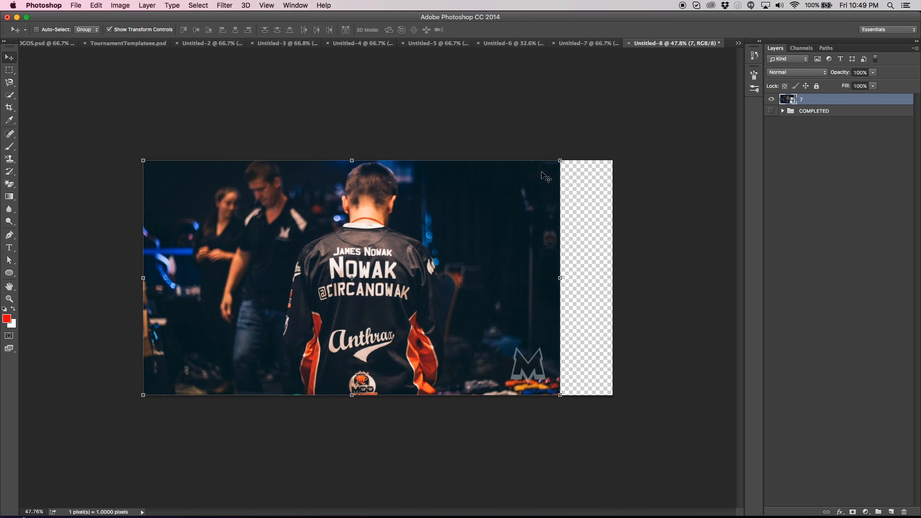
drag(462, 197, 508, 196)
Step: Create a new 2048 × 1024 pixel document at 300 pixels/inch in RGB Color with transparent background contents
click(76, 5)
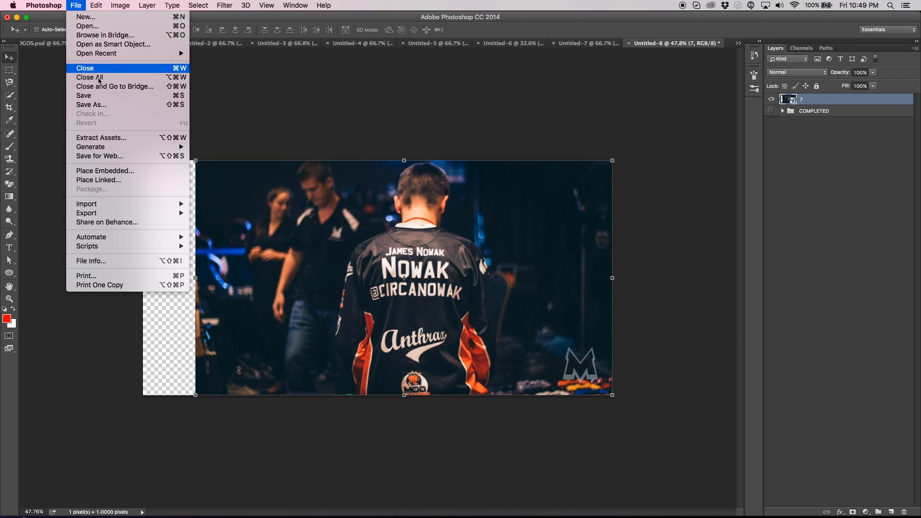
click(86, 17)
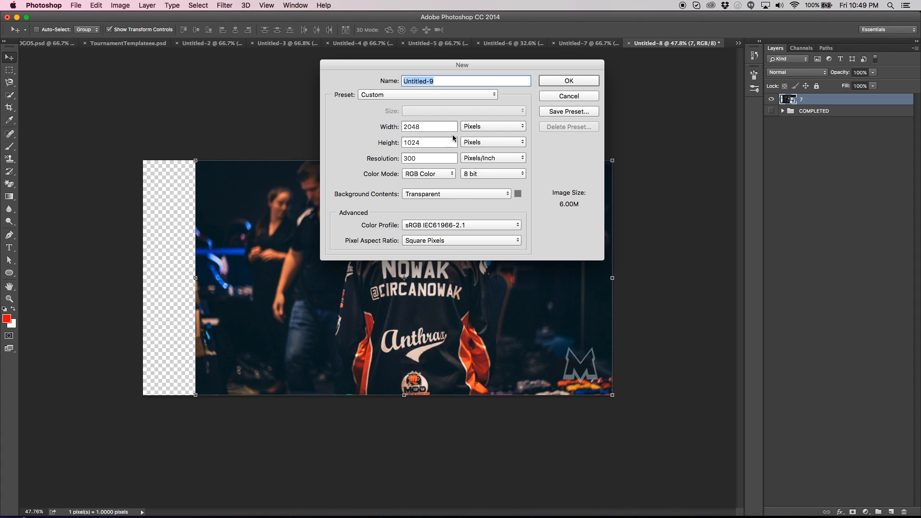
drag(493, 68, 482, 77)
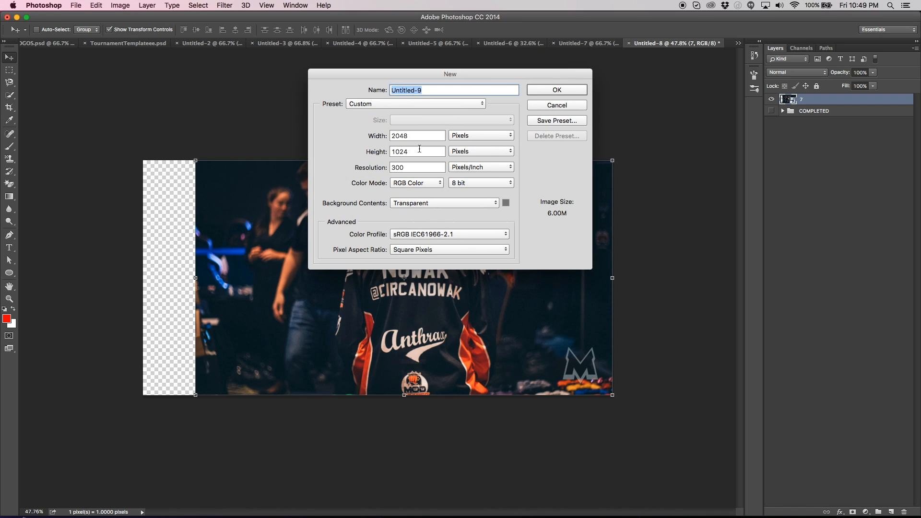
click(404, 167)
click(425, 166)
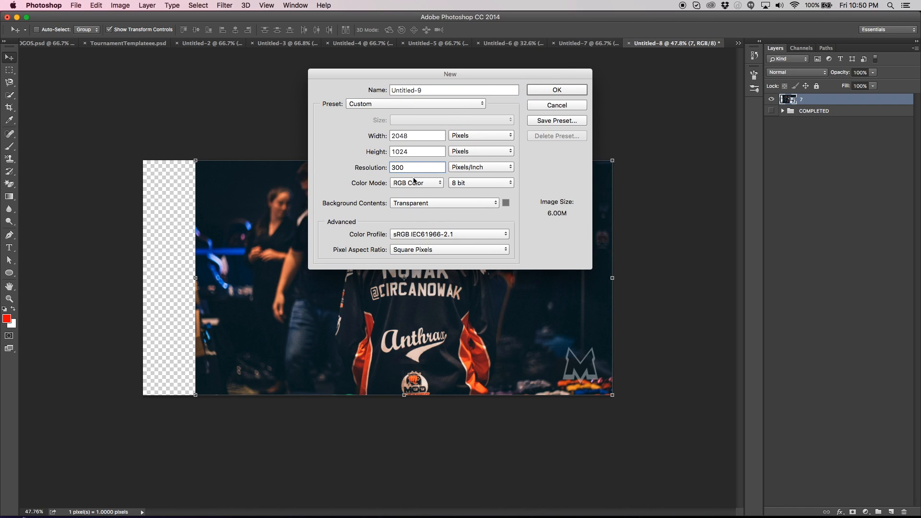
click(463, 204)
click(448, 194)
click(447, 205)
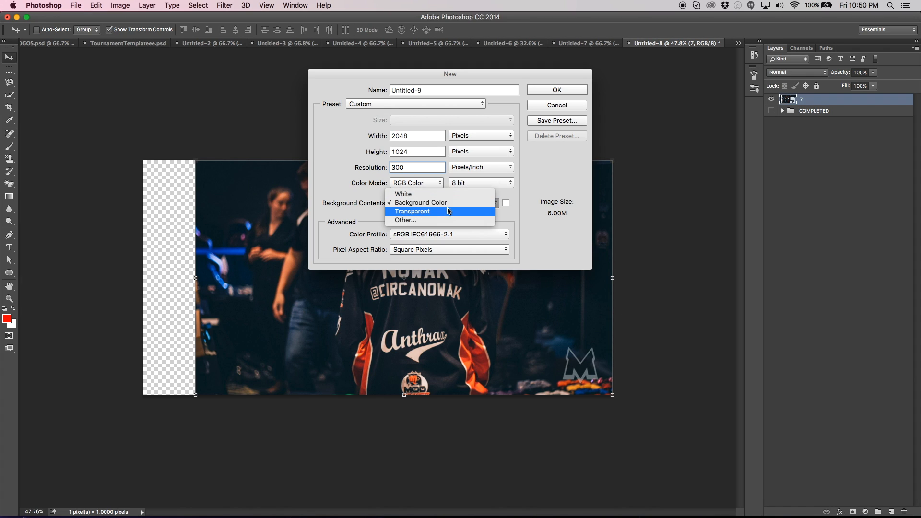
click(425, 212)
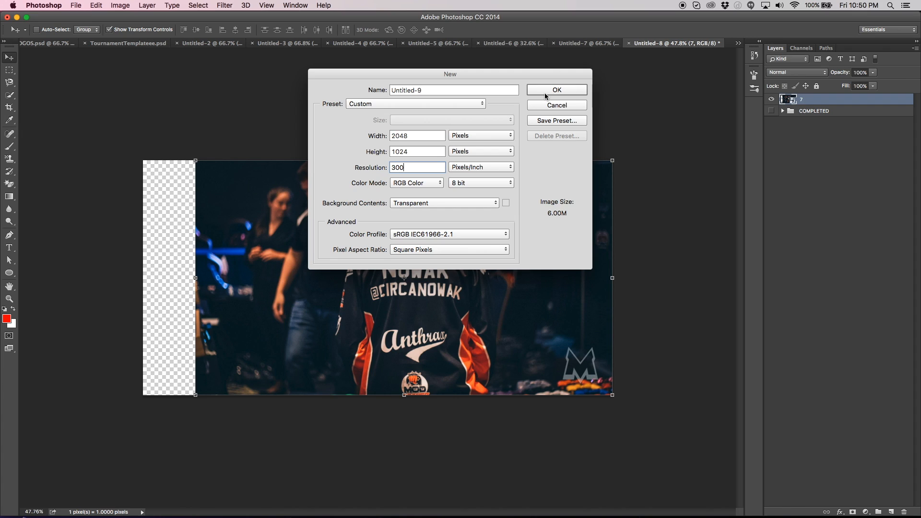
click(404, 184)
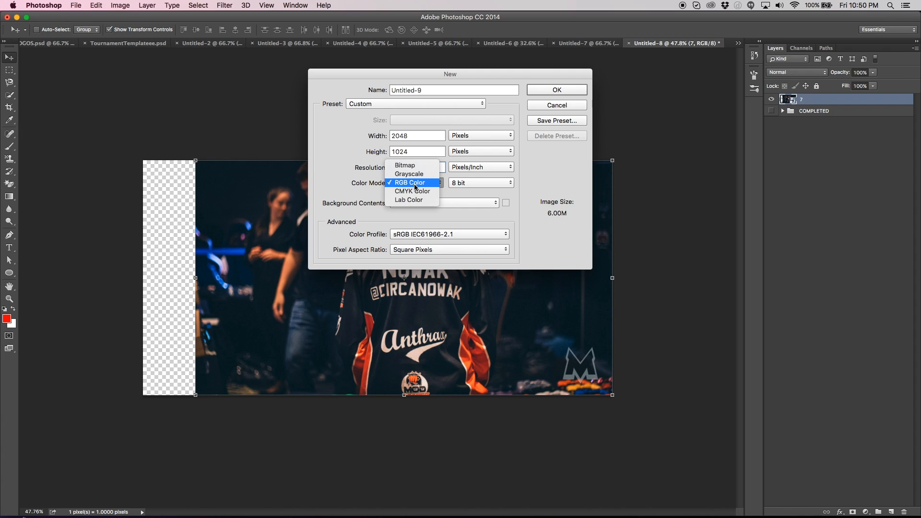
click(423, 185)
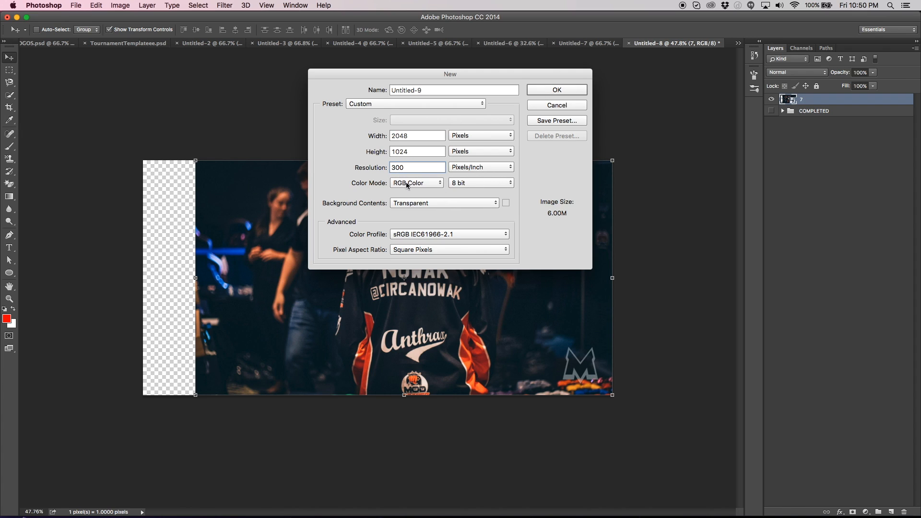
click(553, 91)
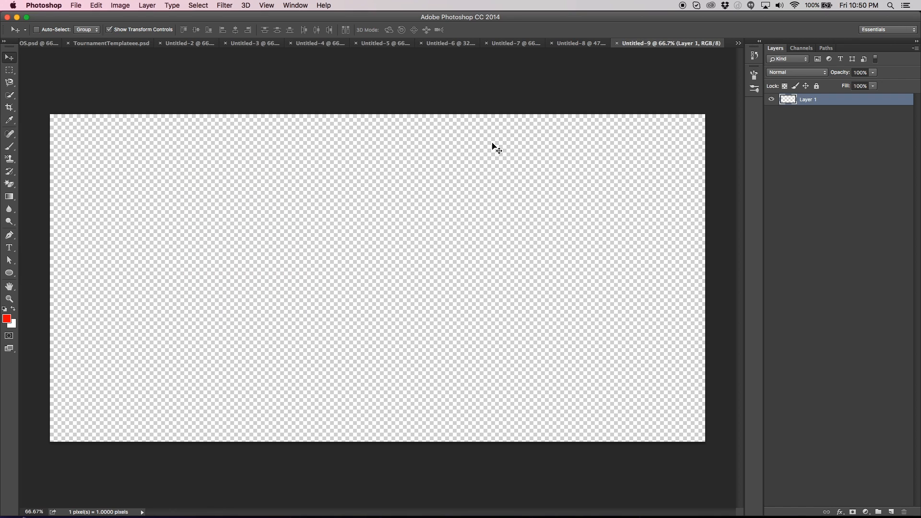
Step: In Untitled-8, enlarge the placed photo on layer 7 past the canvas edges and center it over the canvas
click(595, 44)
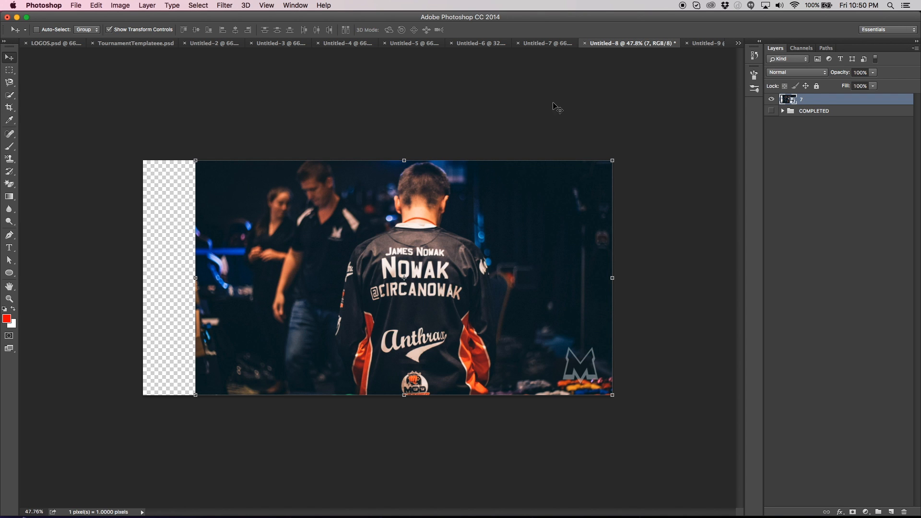
drag(453, 265, 403, 264)
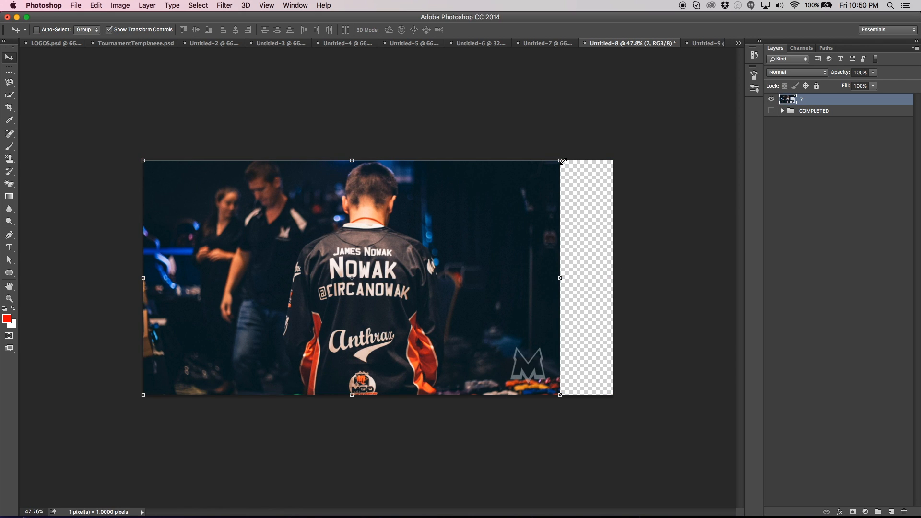
drag(561, 161, 666, 128)
key(Return)
drag(581, 182, 571, 200)
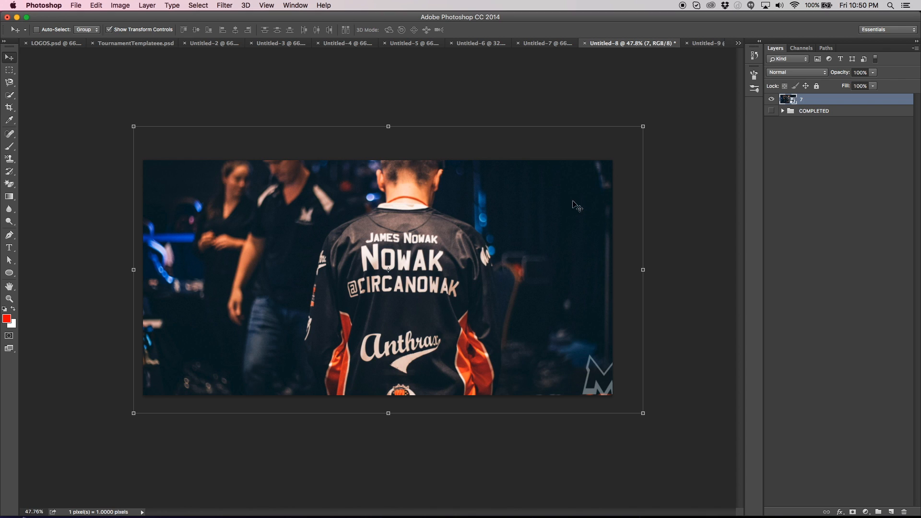
drag(377, 210, 373, 212)
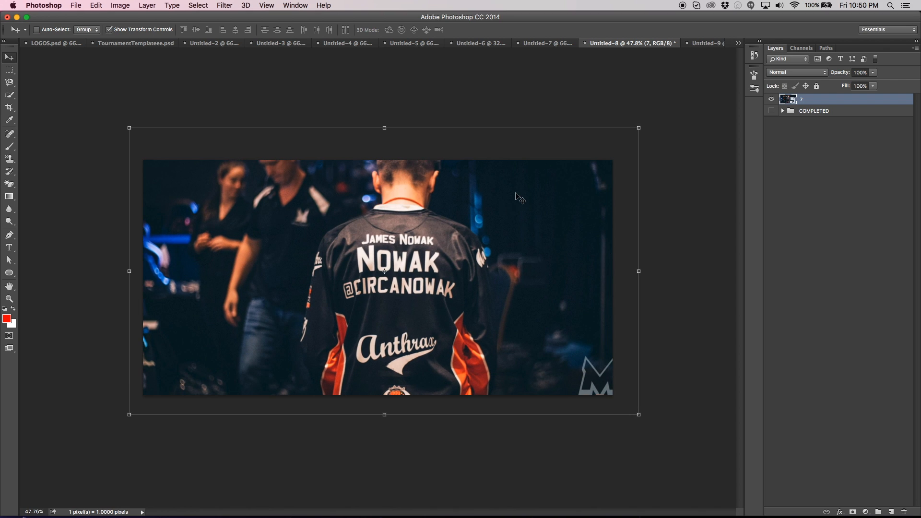
mouse_move(576, 181)
mouse_down()
mouse_move(589, 189)
mouse_move(569, 187)
mouse_up()
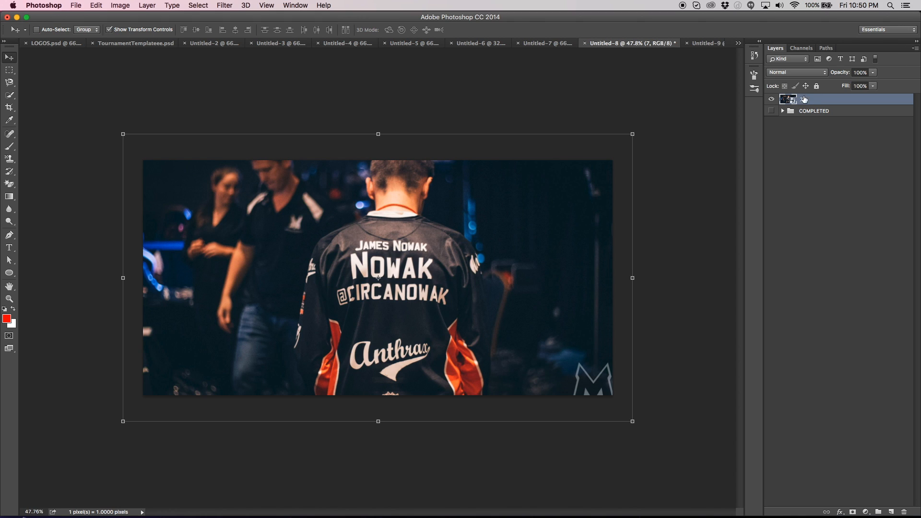
Step: Review the finished COMPLETED design with layer 7 hidden, and return to showing only the photo layer
click(771, 100)
click(772, 111)
click(787, 114)
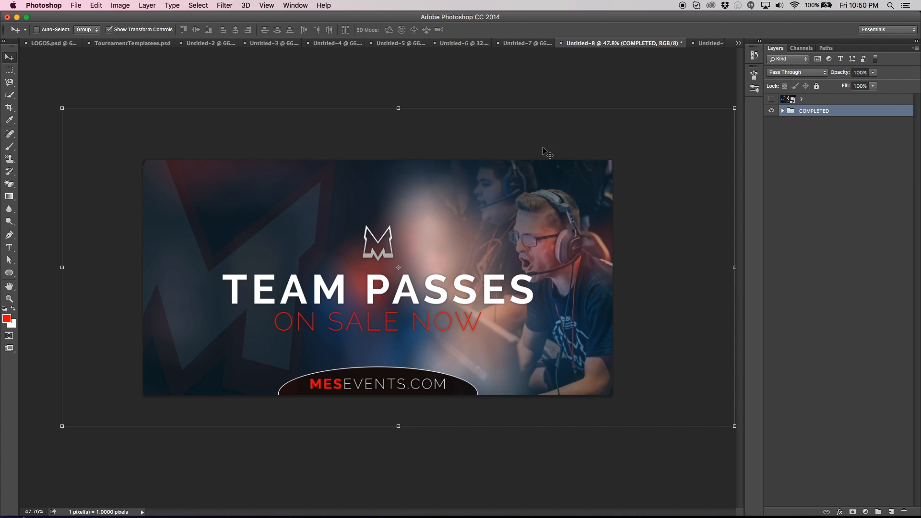
mouse_move(371, 129)
mouse_down()
mouse_move(393, 131)
mouse_move(384, 118)
mouse_up()
click(96, 7)
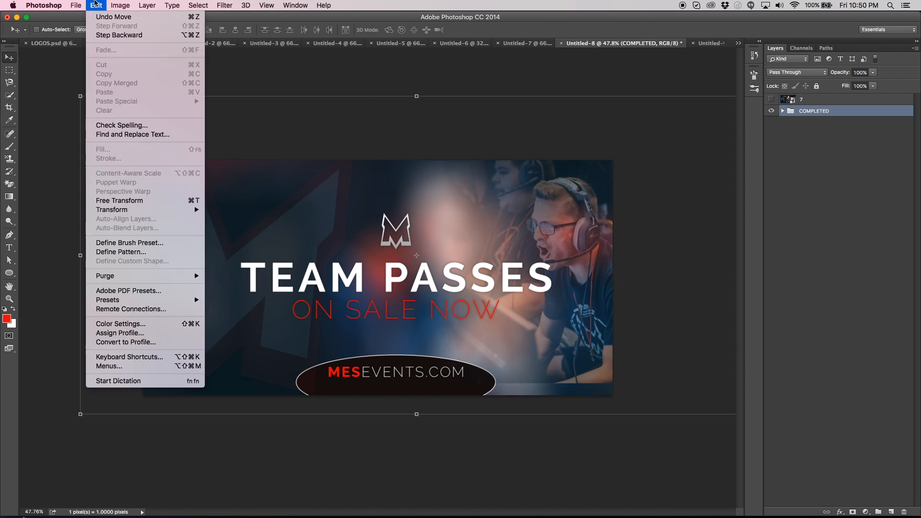
click(120, 35)
click(771, 111)
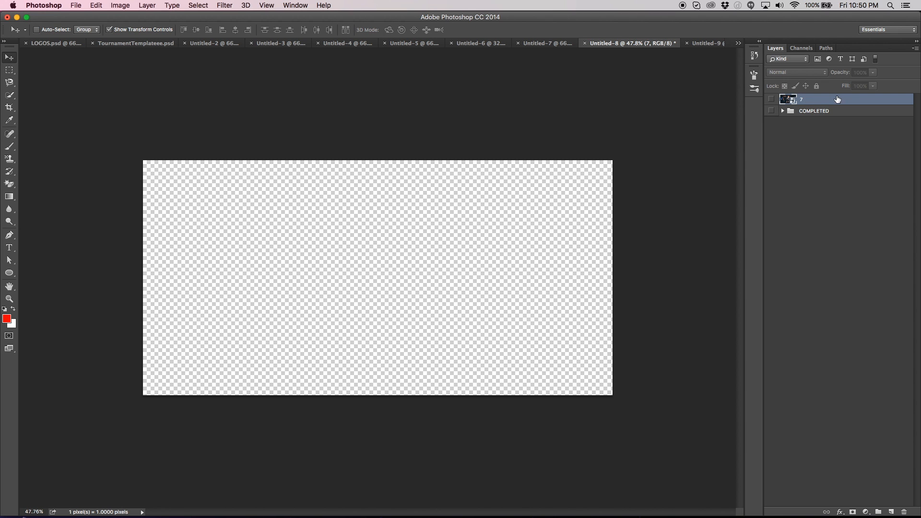
click(771, 99)
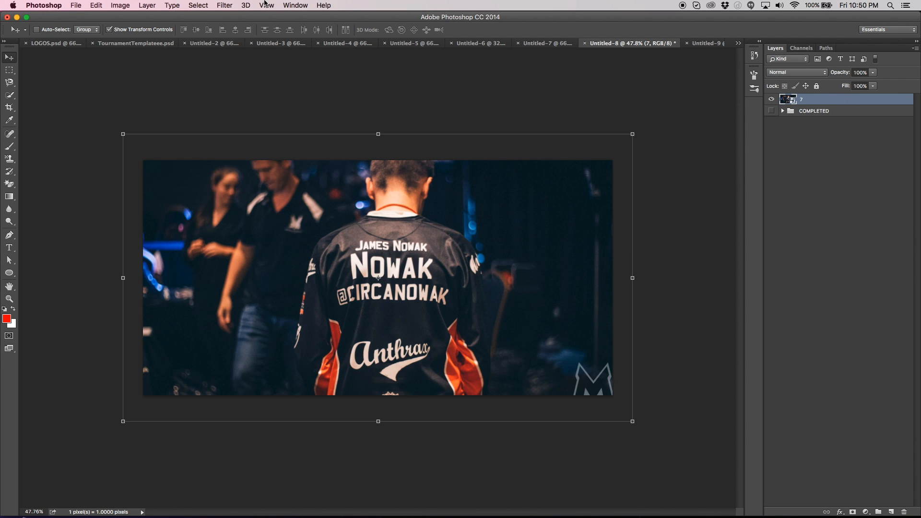
Step: Apply a Field Blur of about 88 px to the photo on layer 7
click(225, 5)
mouse_move(298, 129)
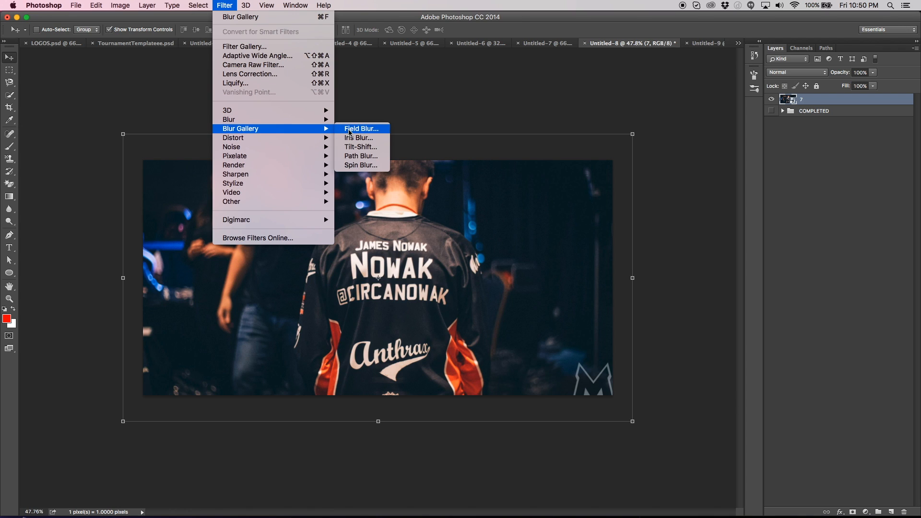
click(350, 131)
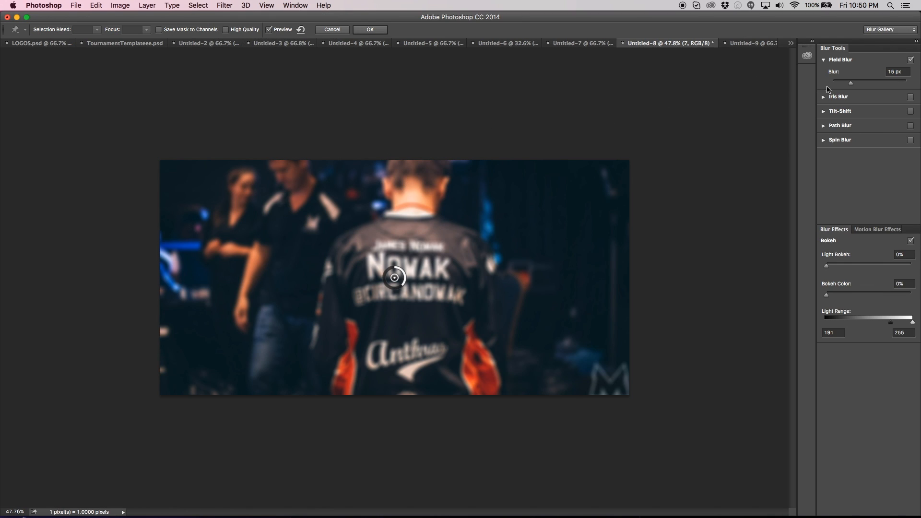
drag(852, 85, 872, 84)
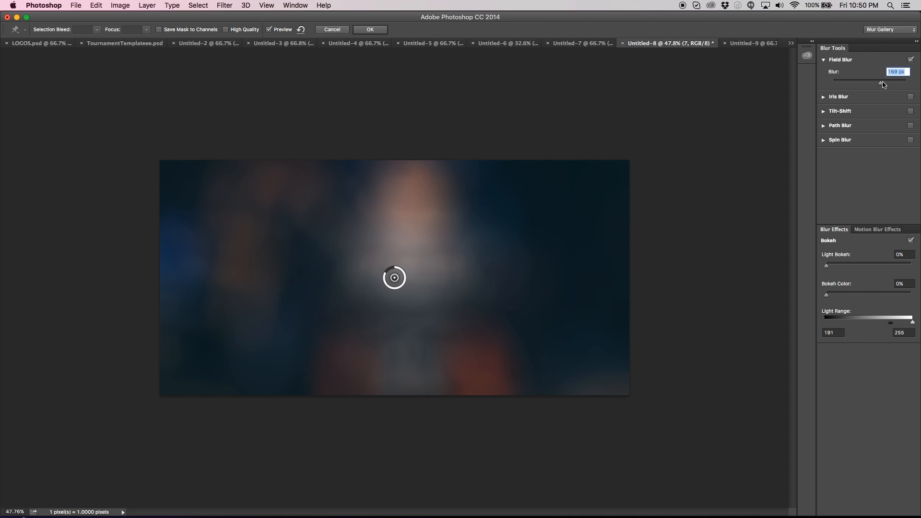
mouse_move(872, 81)
mouse_down()
mouse_move(858, 82)
mouse_move(870, 86)
mouse_up()
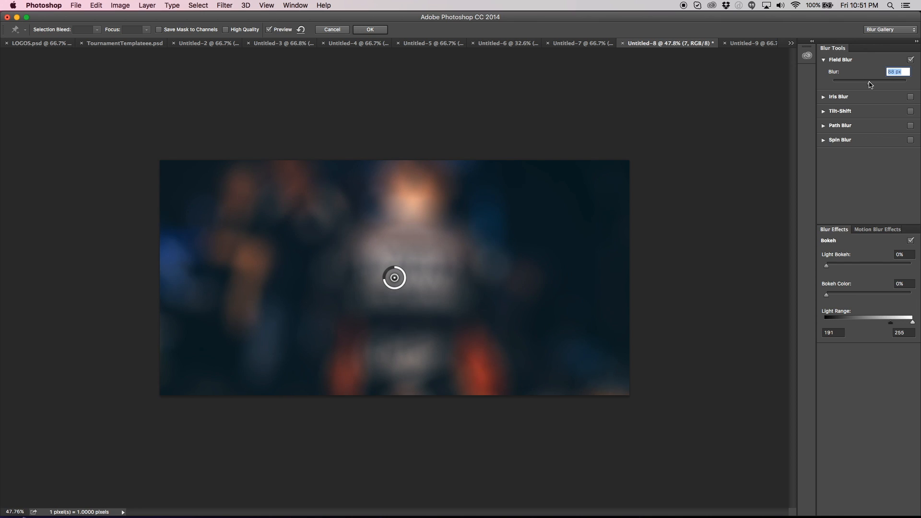
drag(870, 83, 871, 84)
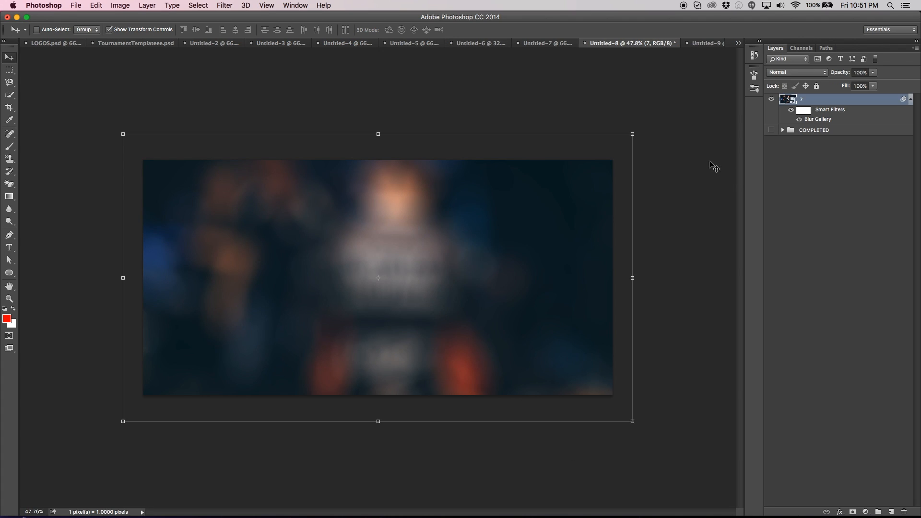
Step: Reposition the blurred photo slightly lower while still covering the whole canvas, and switch to the Type tool
drag(533, 200, 501, 252)
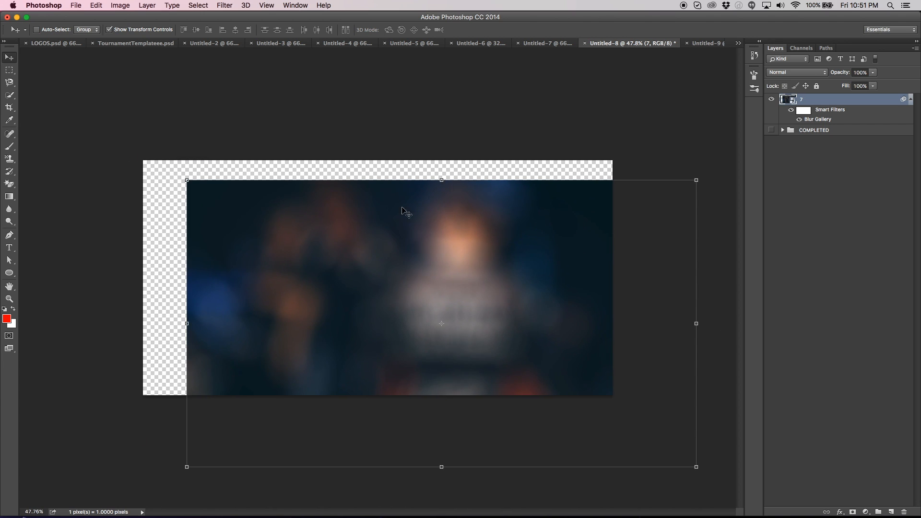
drag(158, 195, 232, 199)
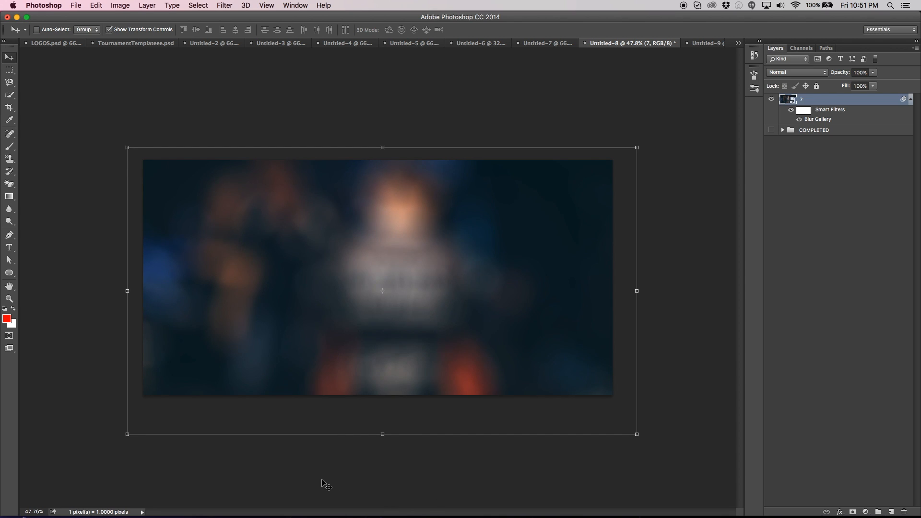
click(9, 248)
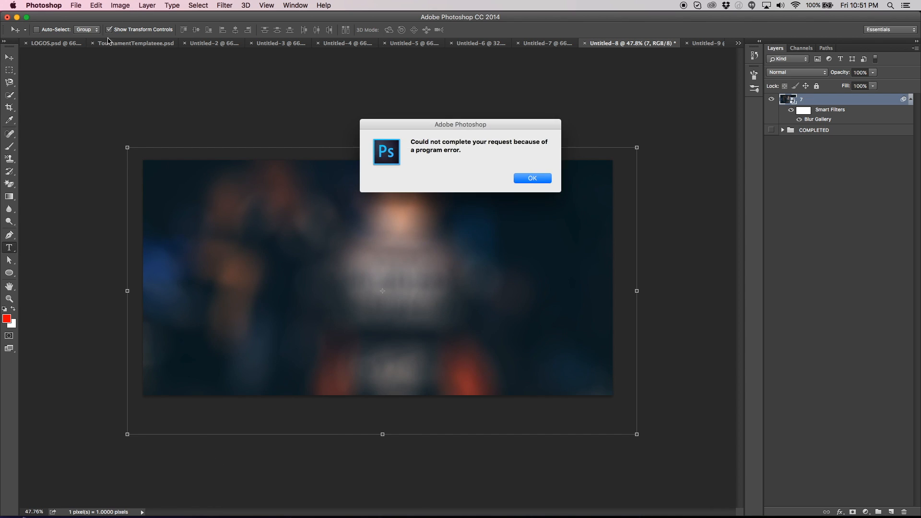
click(526, 176)
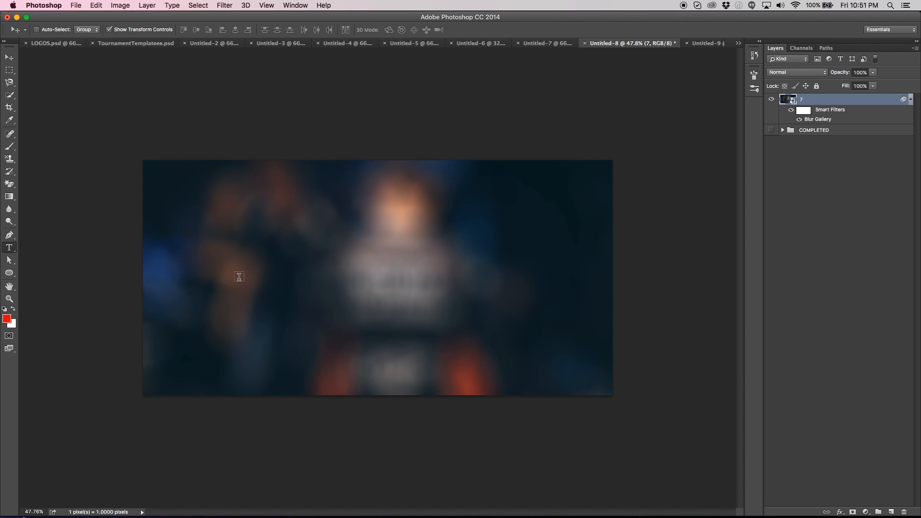
Step: Add a red, centre-aligned text line reading TEAM PASSES in Raleway ExtraLight over the blurred photo
click(240, 240)
click(127, 33)
click(127, 33)
click(127, 33)
click(127, 33)
click(168, 31)
click(172, 25)
click(170, 31)
click(171, 33)
click(169, 32)
click(170, 35)
click(168, 32)
click(170, 25)
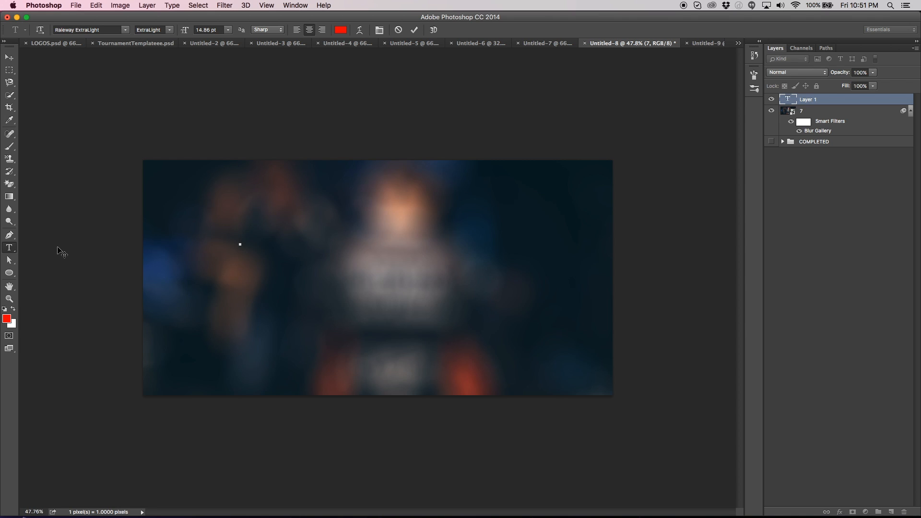
text(TEAM PASSES)
click(9, 57)
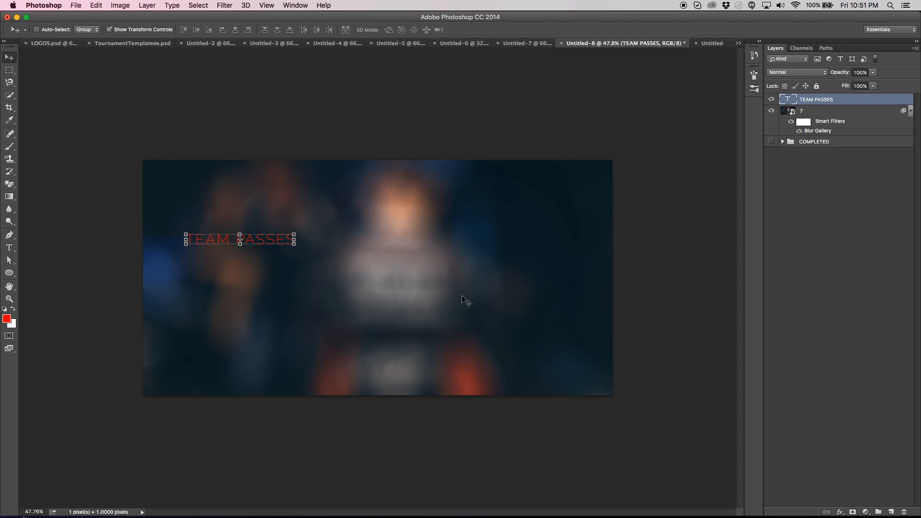
Step: Scale the TEAM PASSES text to about 183% and move it to the middle of the canvas
click(297, 232)
drag(297, 232, 389, 215)
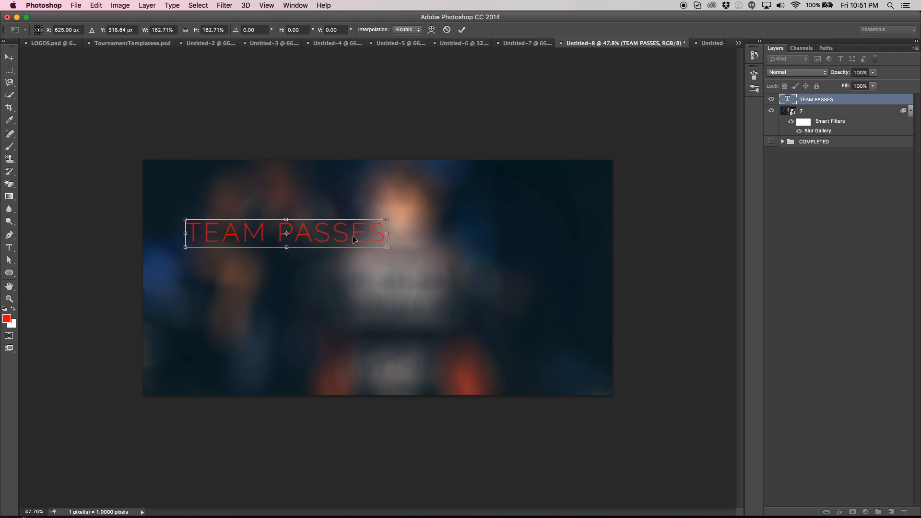
key(Return)
drag(338, 242, 432, 270)
Step: Duplicate the TEAM PASSES line directly below itself and change the copy's text to ON SALE NOW
drag(383, 300, 376, 329)
click(9, 248)
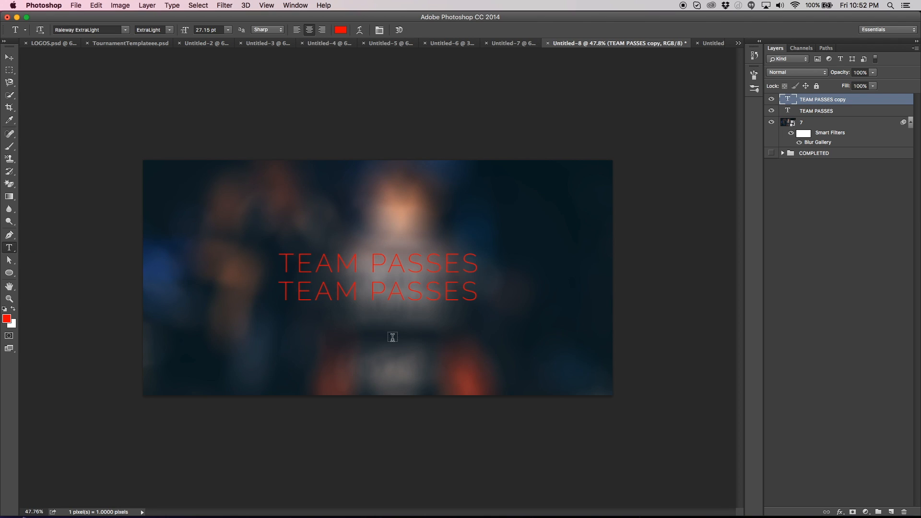
triple_click(388, 291)
text(ON )
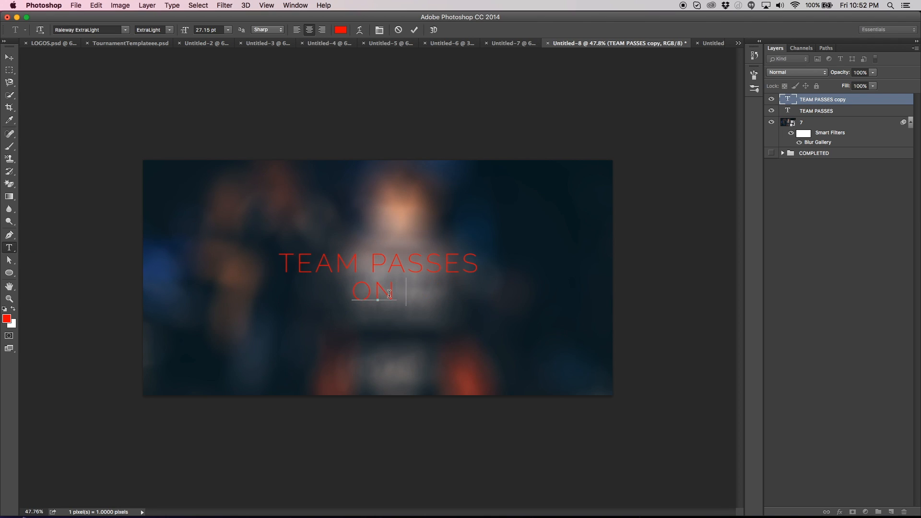
text(SALE NOW)
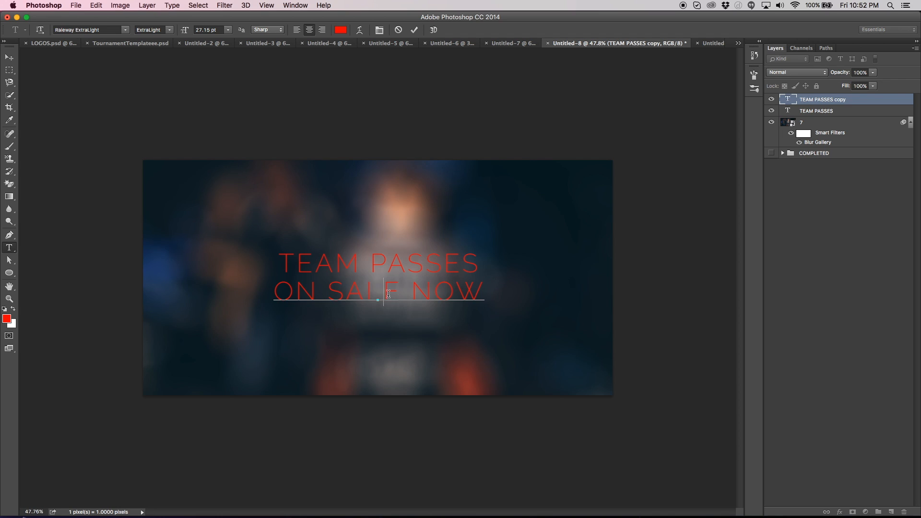
Step: Try the ExtraLight and Bold weights on the ON SALE NOW line, settling on Raleway Bold
triple_click(388, 294)
click(168, 31)
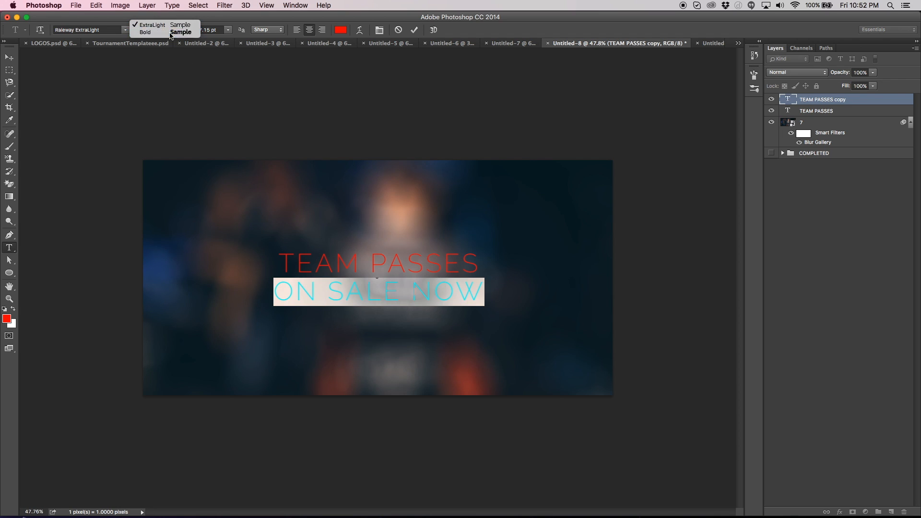
click(170, 35)
triple_click(334, 269)
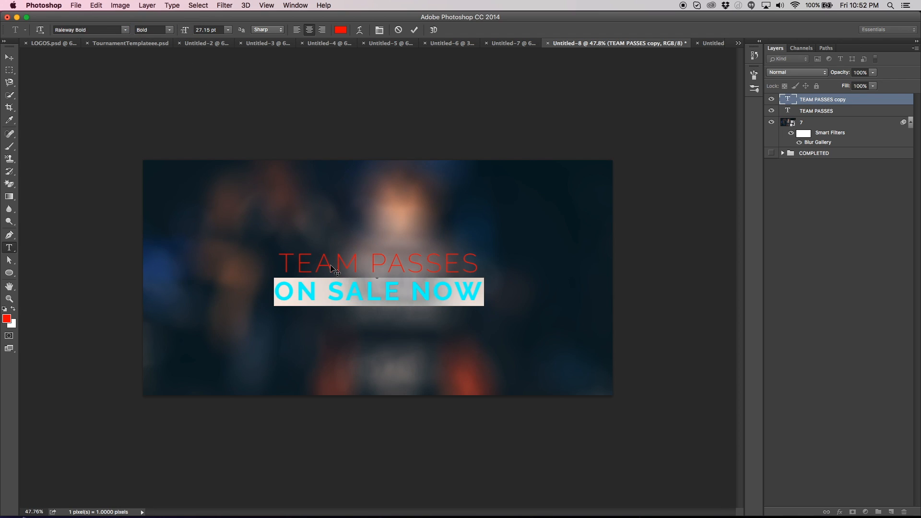
click(165, 30)
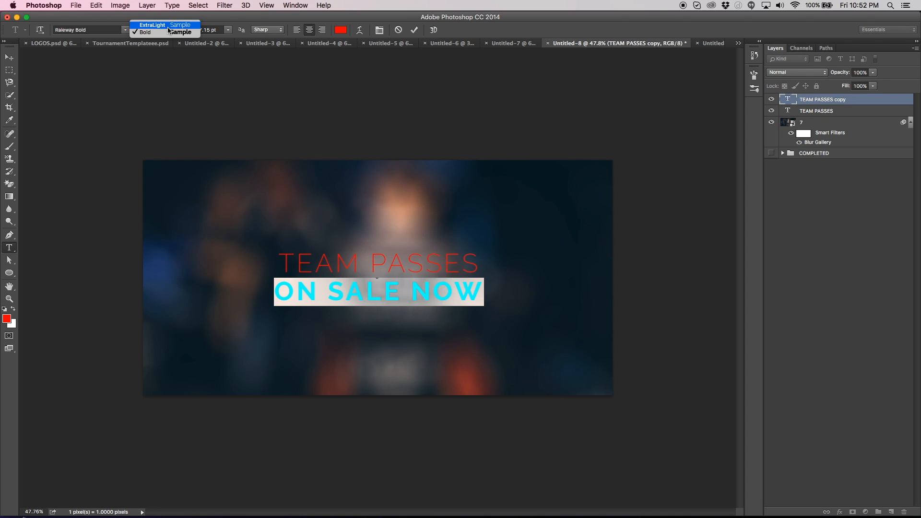
click(168, 28)
click(311, 275)
double_click(315, 281)
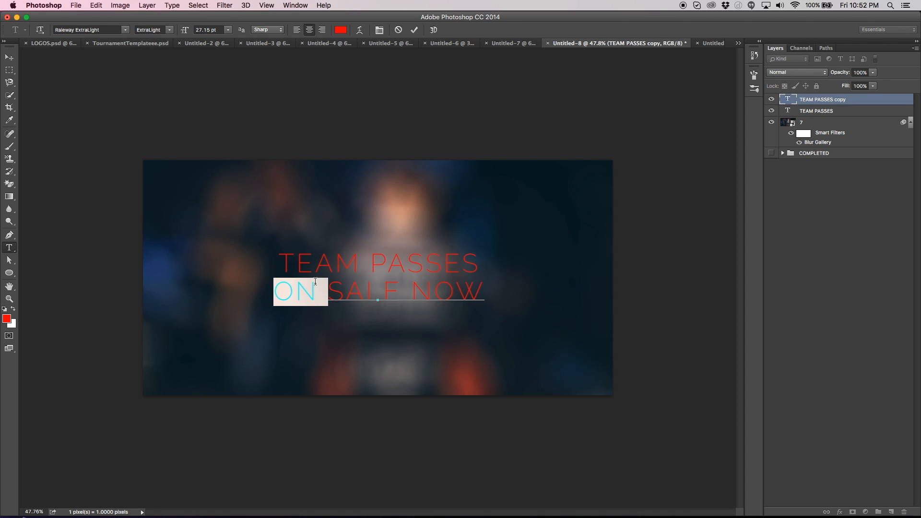
click(315, 282)
click(171, 30)
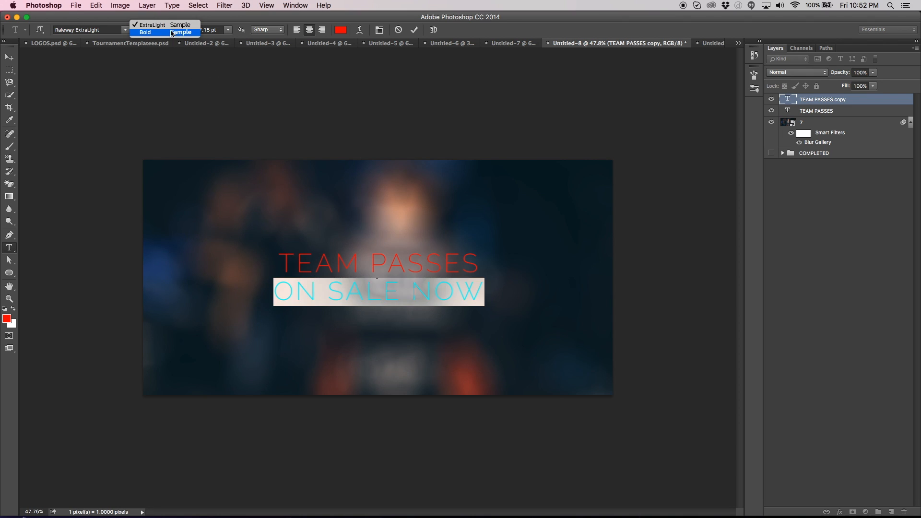
click(172, 32)
click(365, 290)
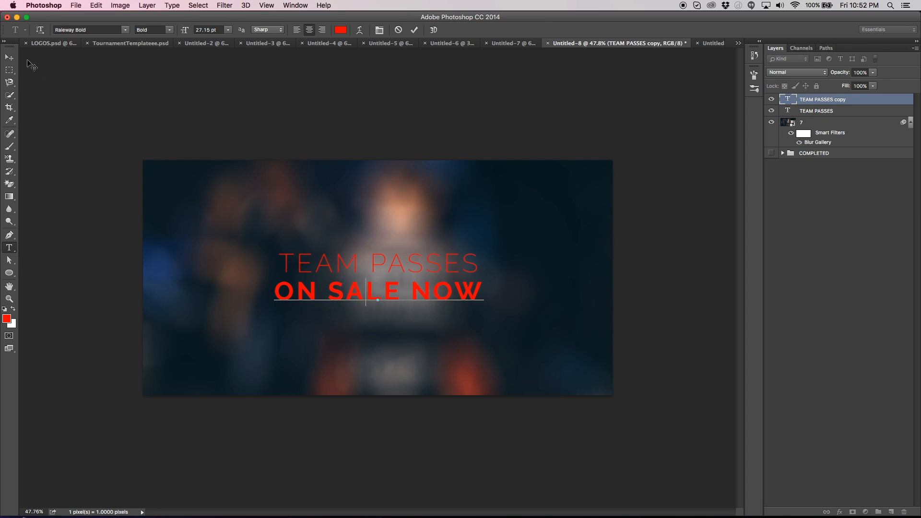
Step: Nudge ON SALE NOW to line up with the left edge of TEAM PASSES, and compare with the COMPLETED design
click(9, 58)
drag(433, 284, 438, 286)
click(771, 153)
mouse_move(771, 122)
mouse_down()
mouse_move(770, 104)
mouse_move(781, 149)
mouse_up()
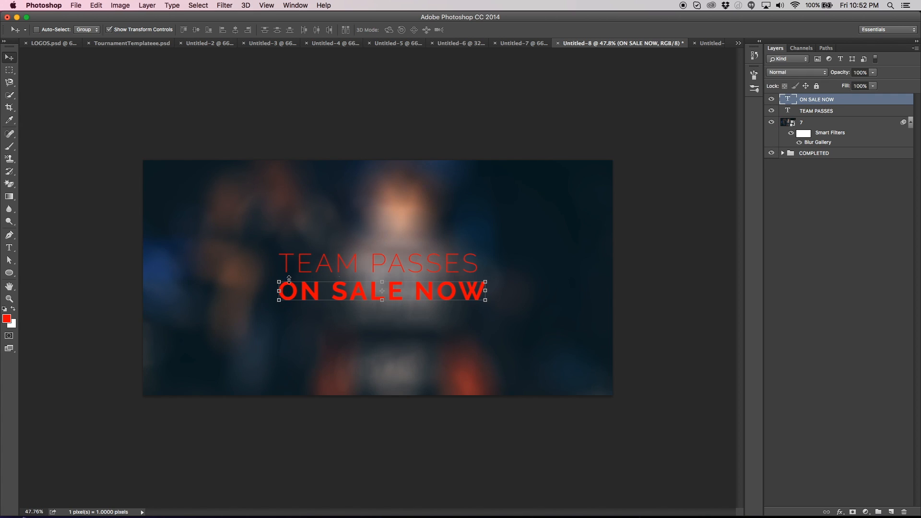
Step: Set the ON SALE NOW line to Raleway ExtraLight and the TEAM PASSES line to Raleway Bold
click(9, 248)
triple_click(361, 294)
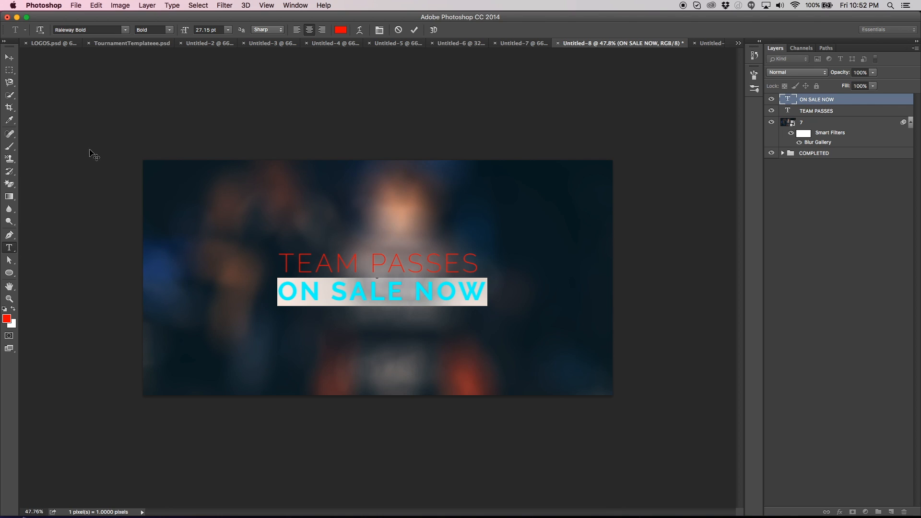
click(172, 30)
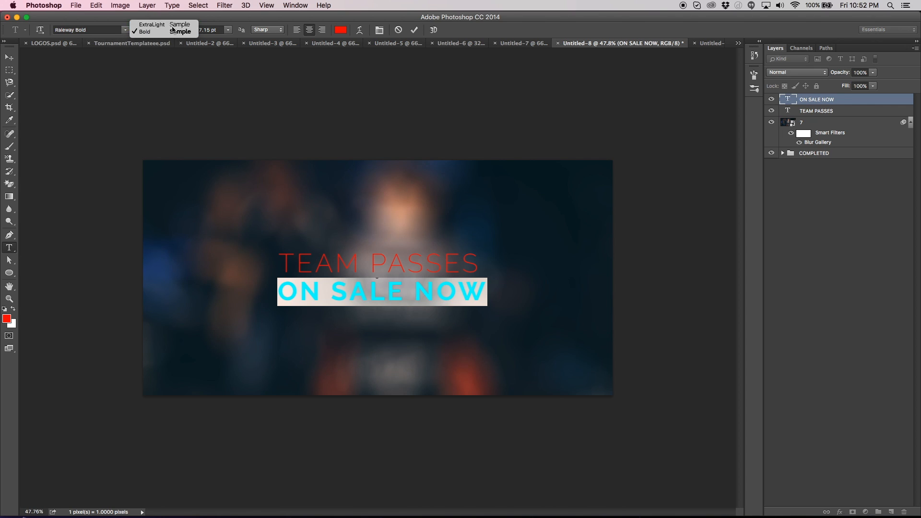
click(152, 25)
click(10, 235)
triple_click(307, 255)
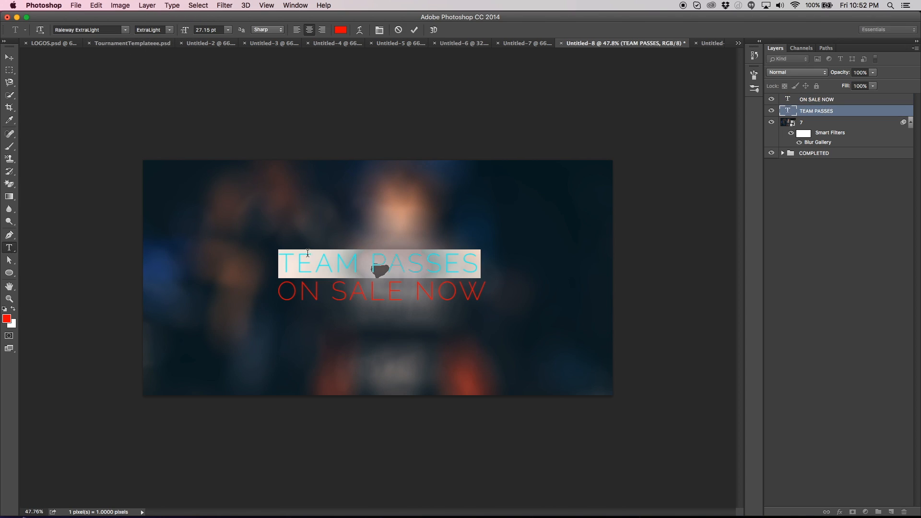
click(10, 57)
Step: Enlarge both text lines together to about 35.34 pt and centre them on the canvas
shift+click(833, 101)
drag(486, 253, 548, 239)
key(Return)
drag(482, 274, 448, 275)
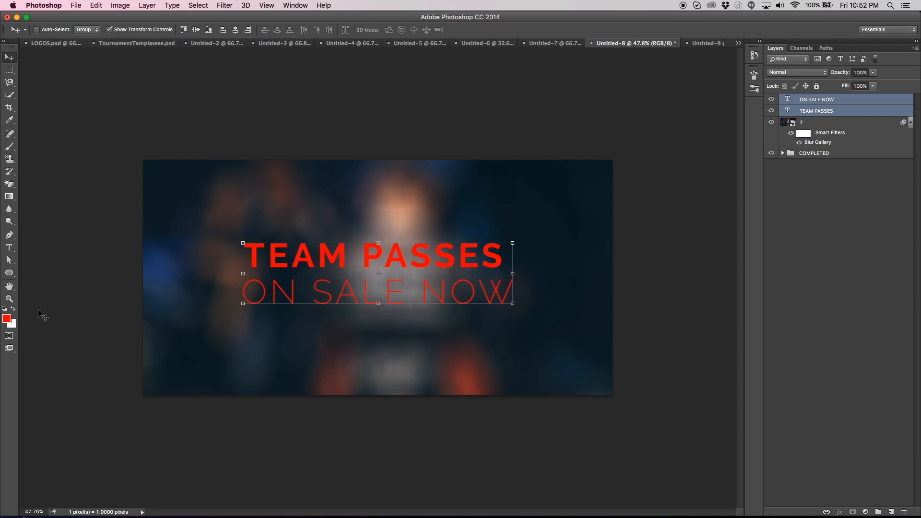
Step: Change the colour of the TEAM PASSES text to white
click(11, 251)
triple_click(305, 248)
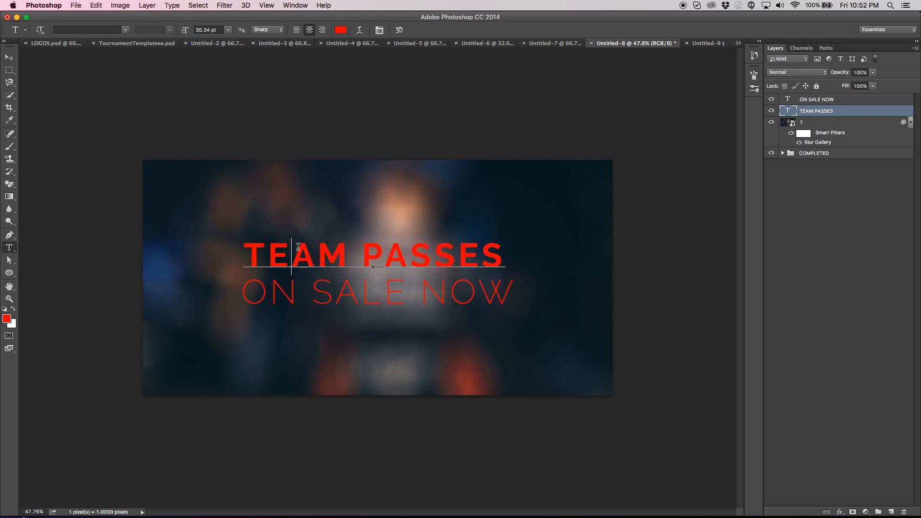
click(9, 58)
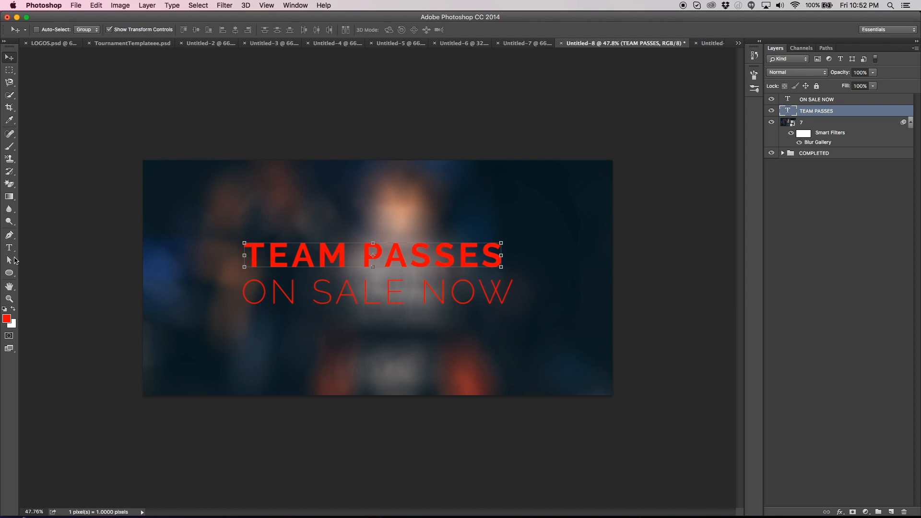
click(9, 247)
key(Return)
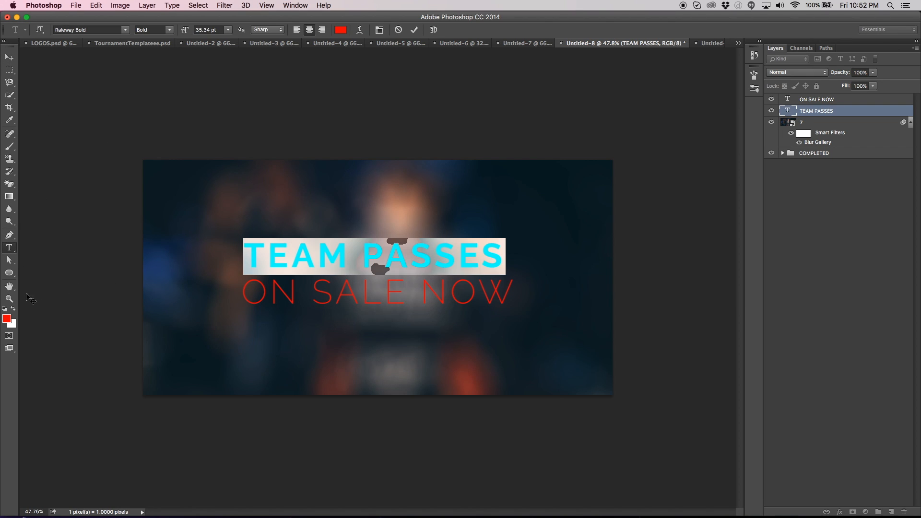
click(15, 309)
key(ctrl+Return)
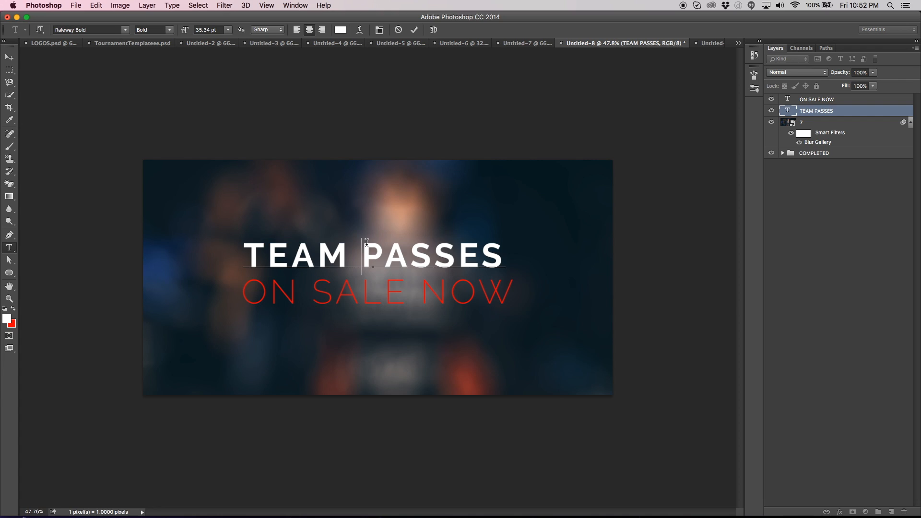
Step: Shrink the ON SALE NOW line to about two thirds of the TEAM PASSES width and centre it beneath that line
click(11, 59)
right_click(376, 288)
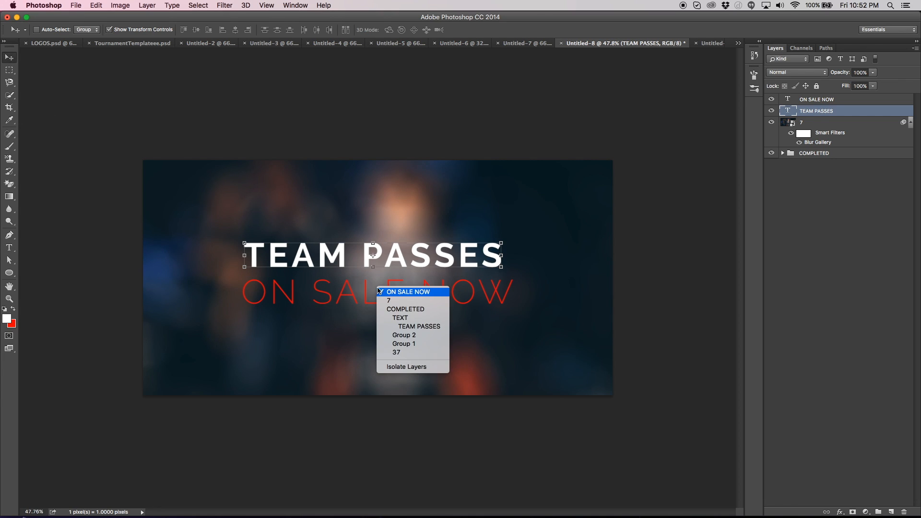
click(387, 290)
drag(514, 277, 439, 287)
key(Return)
Step: Group the two text layers and shift the group slightly right and down on the canvas
shift+click(817, 114)
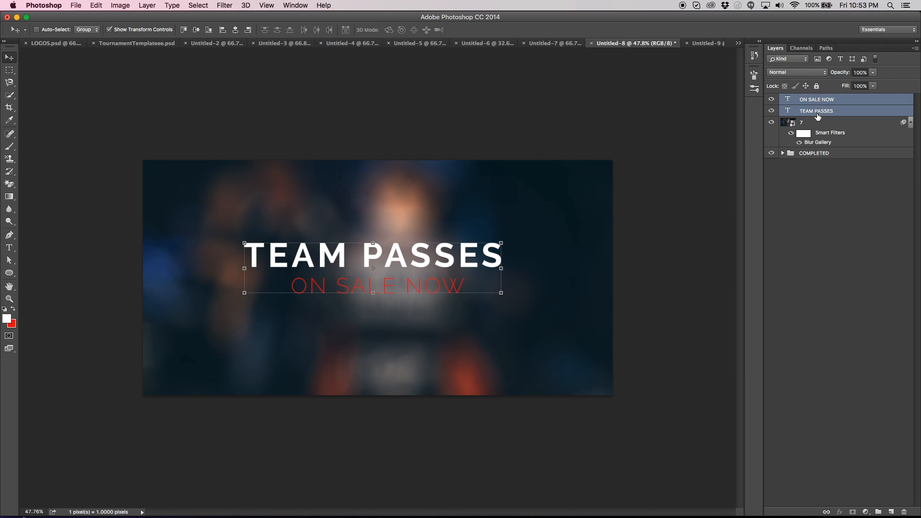
click(878, 511)
drag(402, 256, 433, 272)
click(803, 142)
click(818, 112)
click(832, 172)
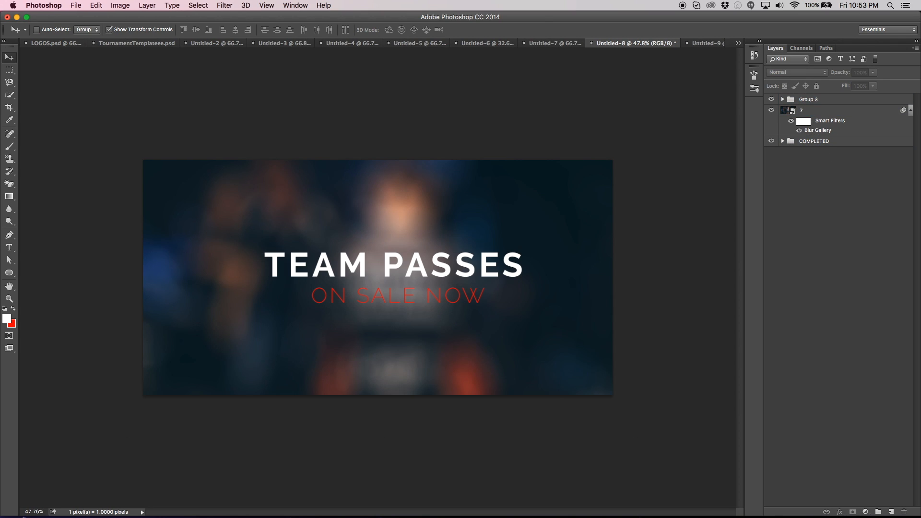
Step: Add a Drop Shadow effect to the text group and inspect it closely around the ON SALE NOW letters
click(9, 248)
click(9, 57)
click(814, 101)
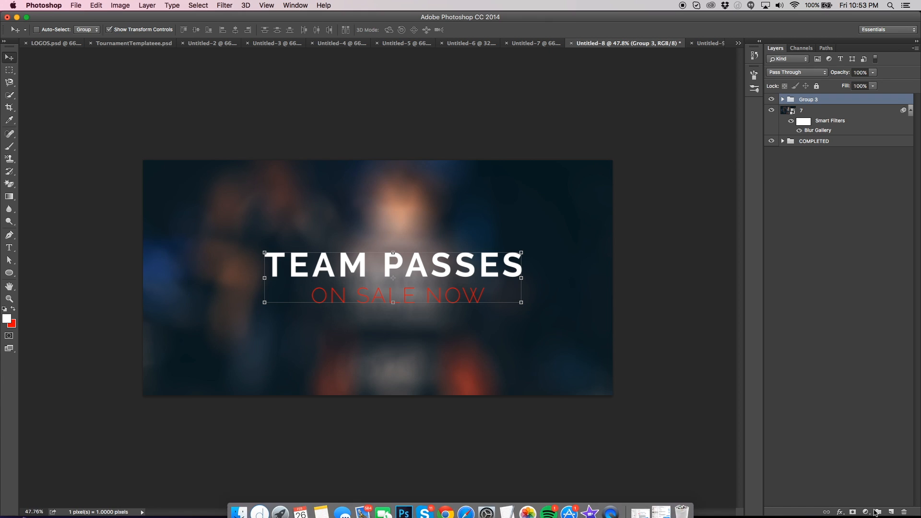
double_click(856, 105)
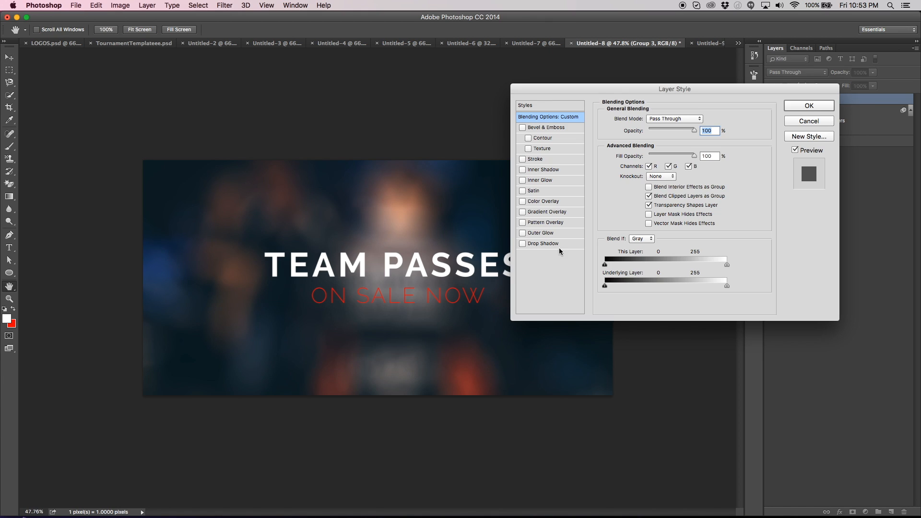
click(552, 244)
scroll(462, 288, up, 1)
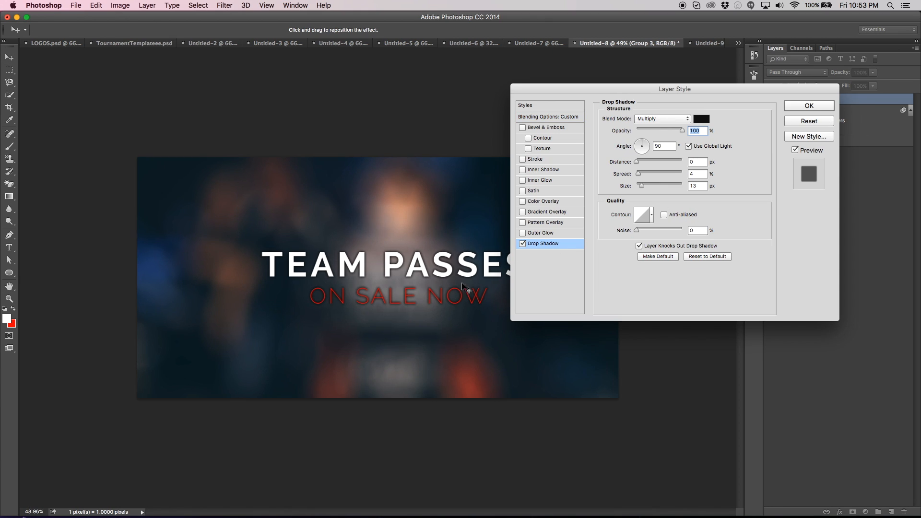
scroll(461, 288, up, 5)
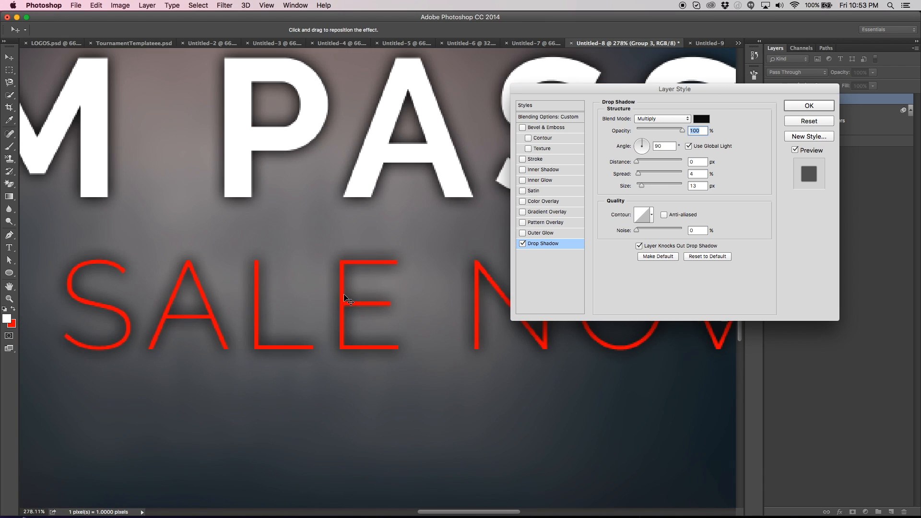
scroll(347, 301, up, 2)
Step: Set the drop shadow's opacity to 56% and its distance to the minimum, and apply the layer style
drag(668, 134, 662, 129)
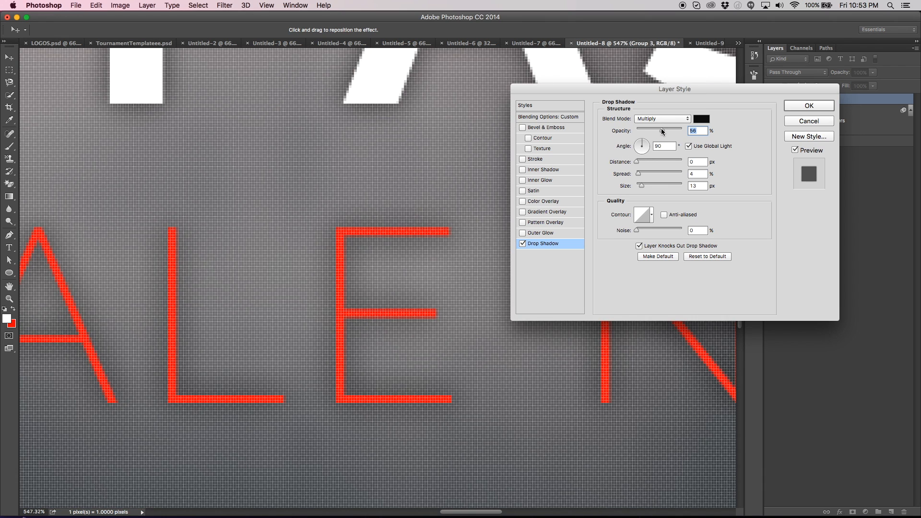
scroll(460, 251, down, 7)
scroll(457, 250, down, 1)
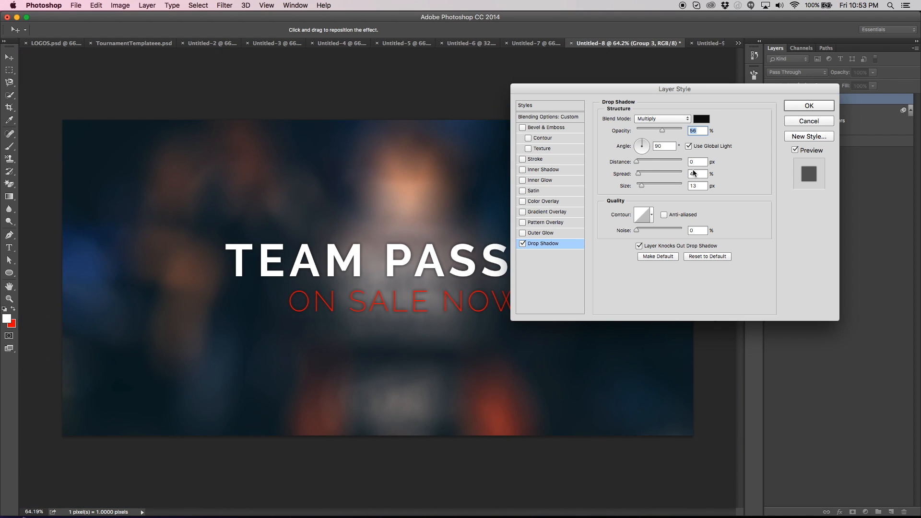
drag(654, 164, 631, 163)
click(803, 108)
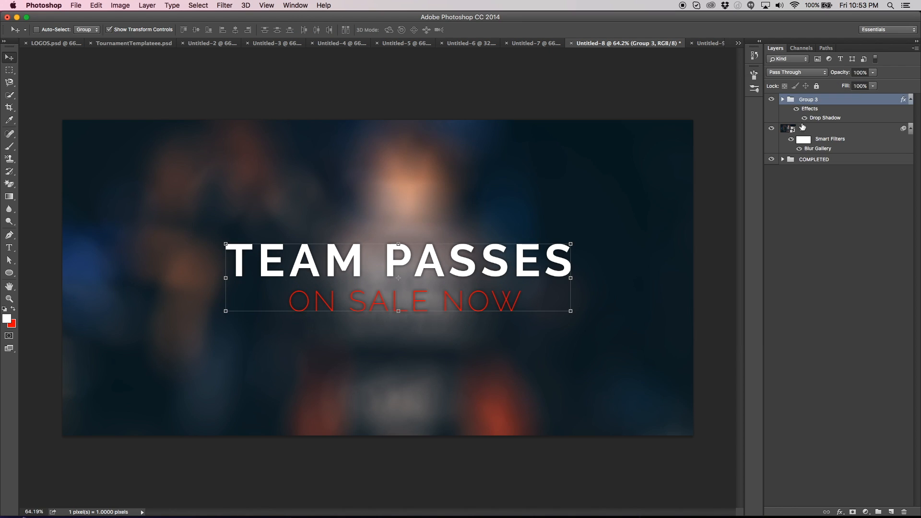
Step: Switch to Finder, browse the event photo album and place 82.jpg into the banner document
click(771, 160)
scroll(379, 294, down, 2)
click(238, 505)
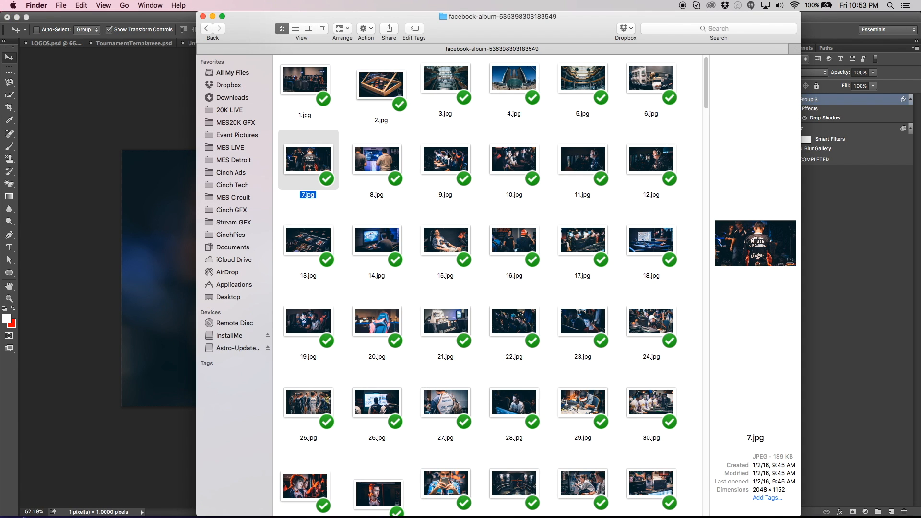
click(693, 176)
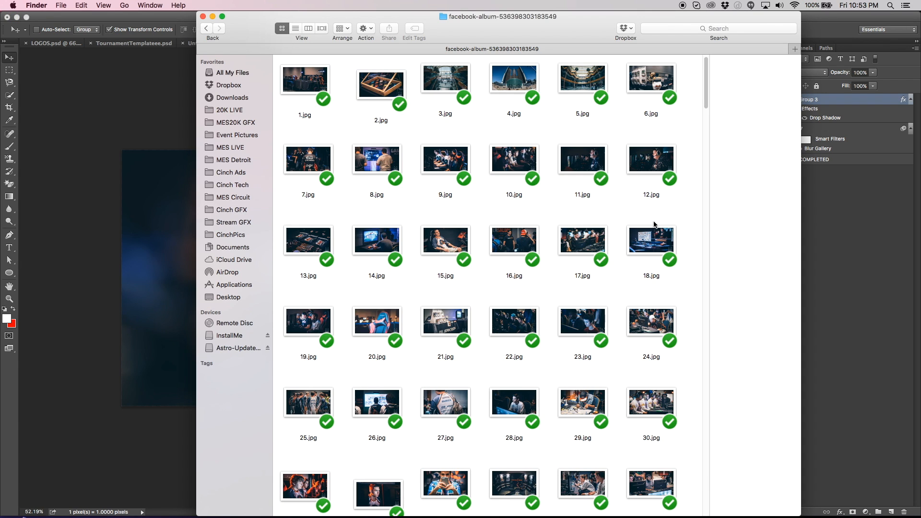
scroll(638, 298, down, 10)
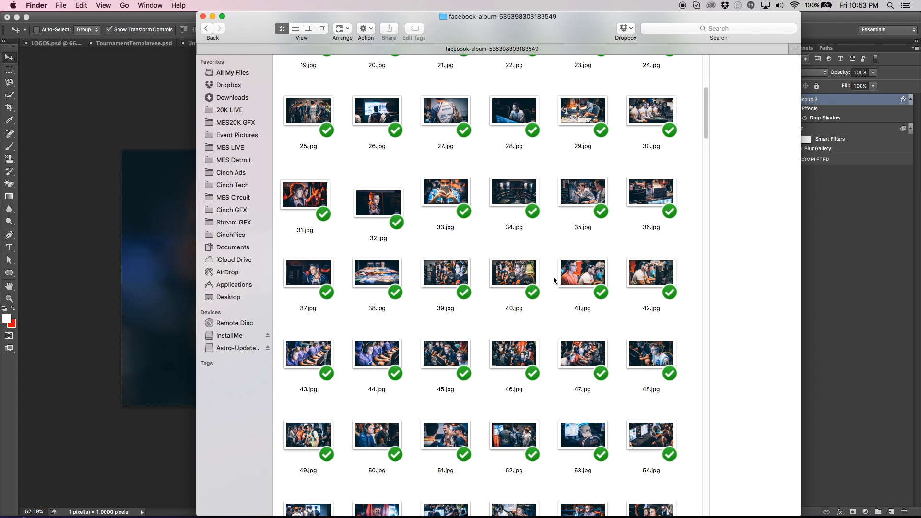
scroll(568, 145, down, 6)
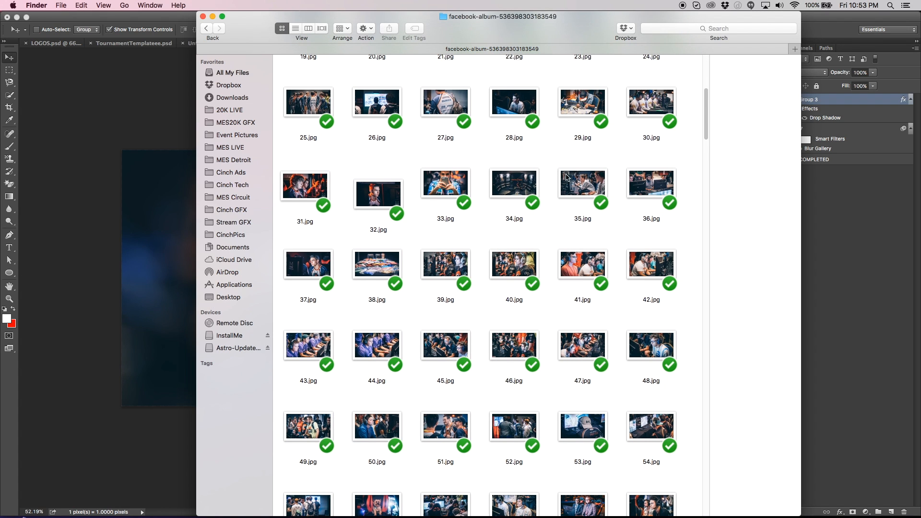
scroll(389, 192, down, 3)
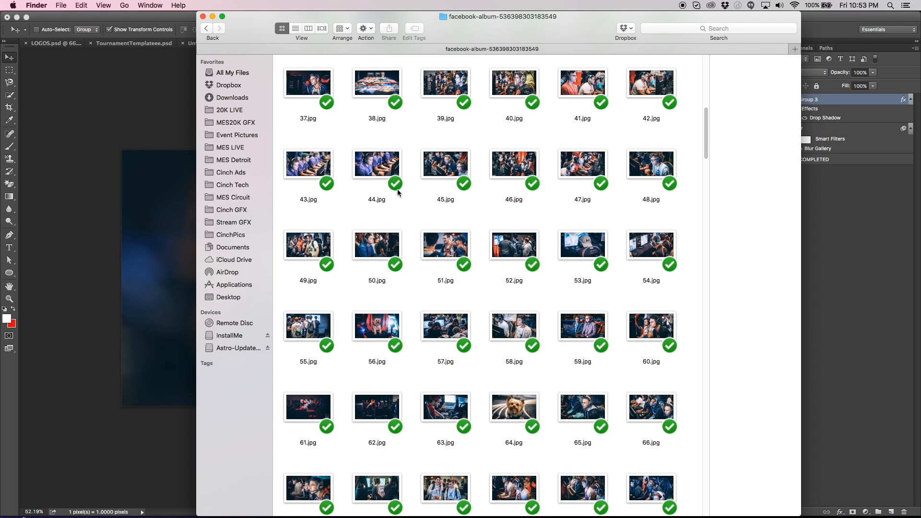
scroll(518, 158, down, 4)
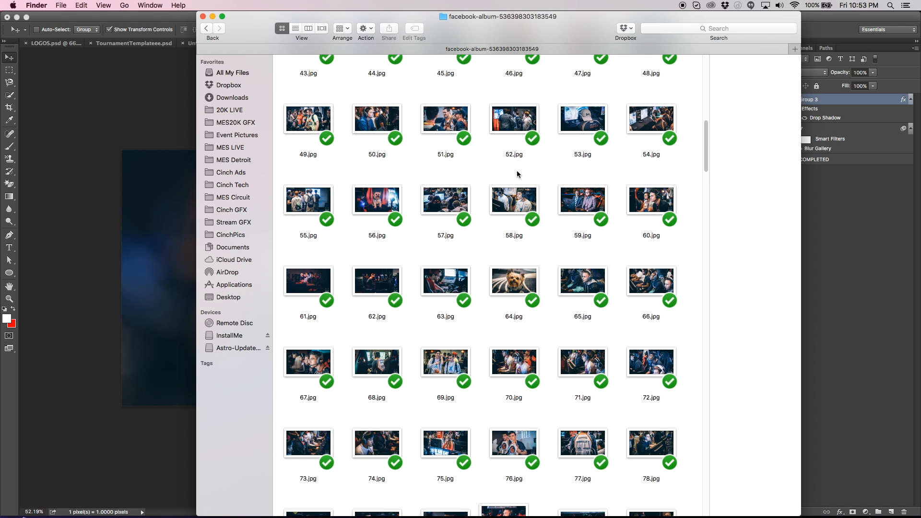
scroll(534, 283, down, 5)
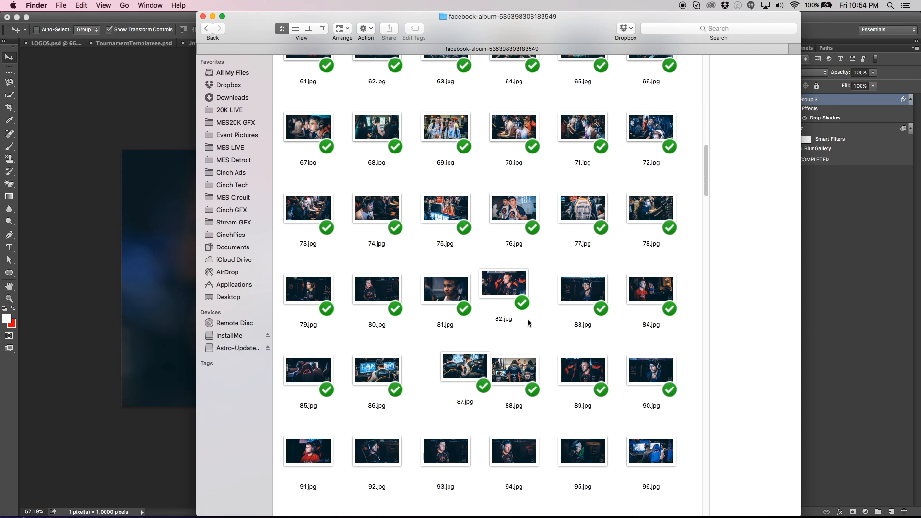
click(508, 290)
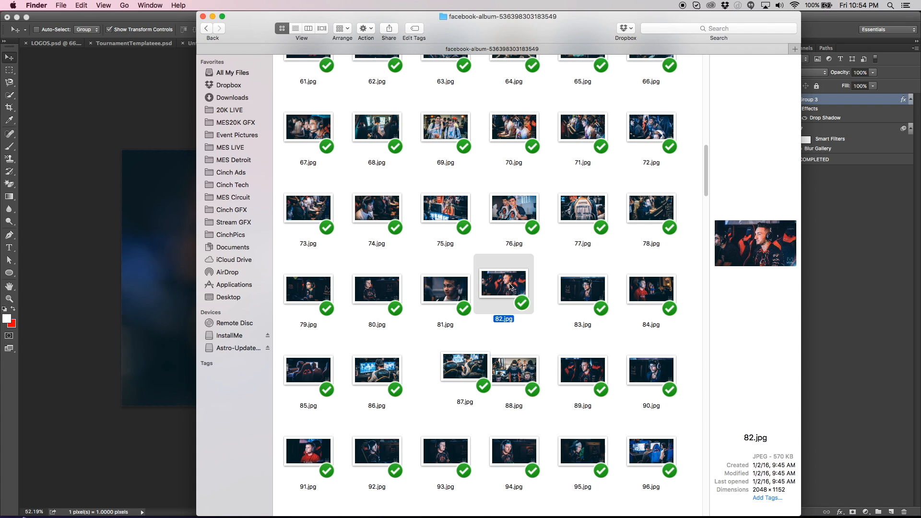
drag(215, 205, 144, 185)
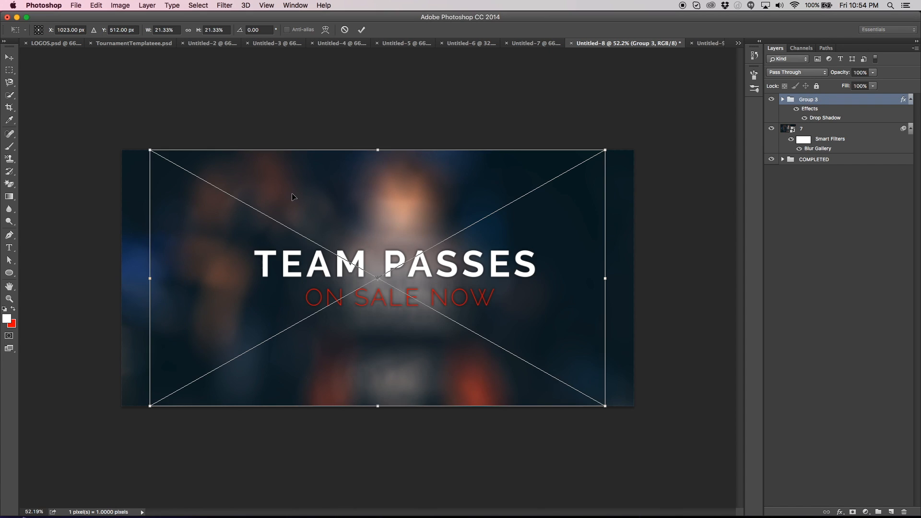
Step: Enlarge the placed photo 82 and position it over the right three quarters of the canvas, with the main player near the right edge
drag(605, 151, 701, 96)
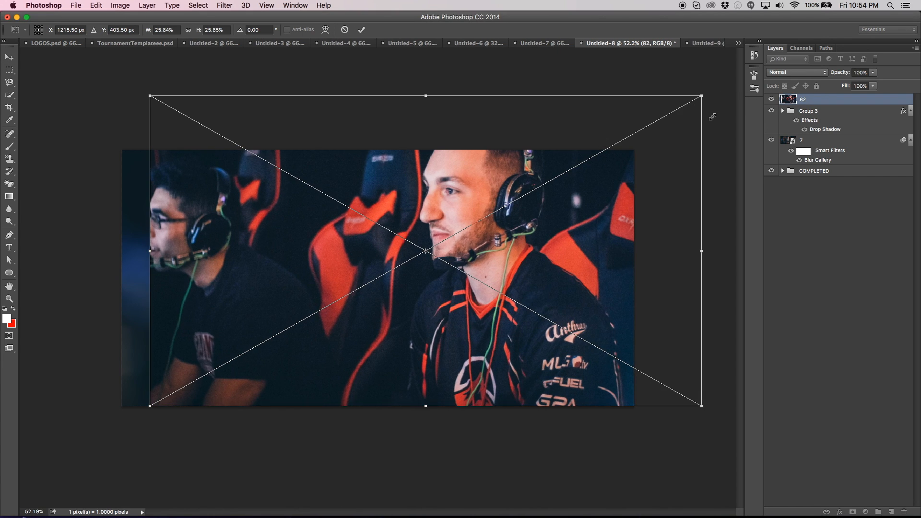
key(Return)
drag(554, 202, 522, 226)
drag(405, 231, 471, 238)
drag(215, 133, 242, 155)
key(Return)
drag(308, 237, 315, 226)
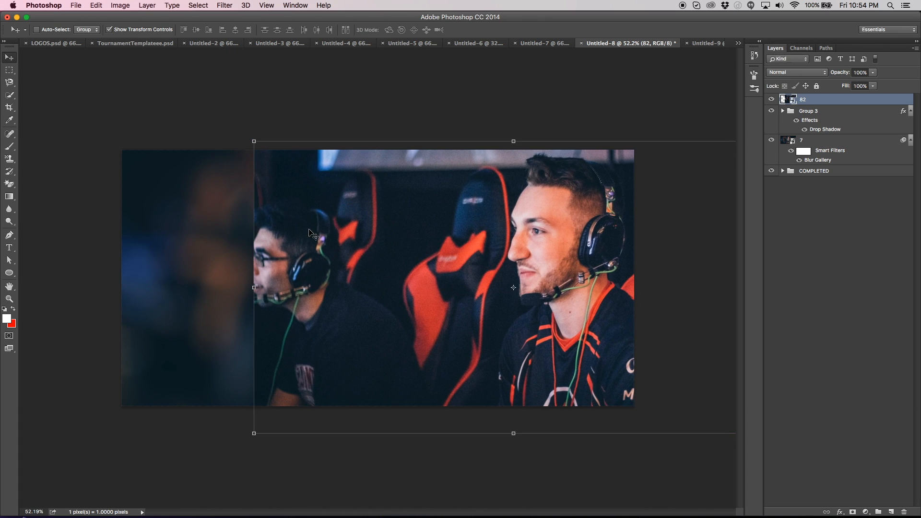
drag(412, 283, 397, 270)
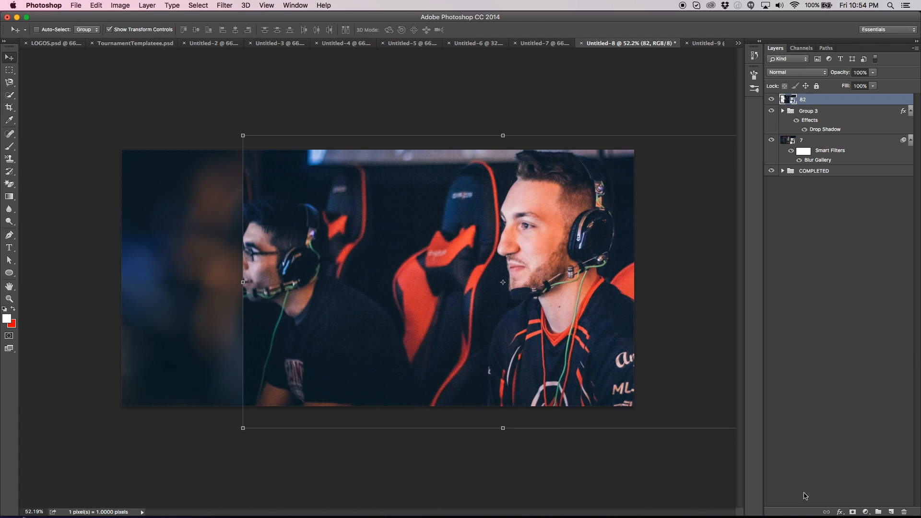
Step: Add a layer mask to the 82 photo layer and choose a black-to-white gradient for the Gradient tool
click(852, 511)
click(10, 197)
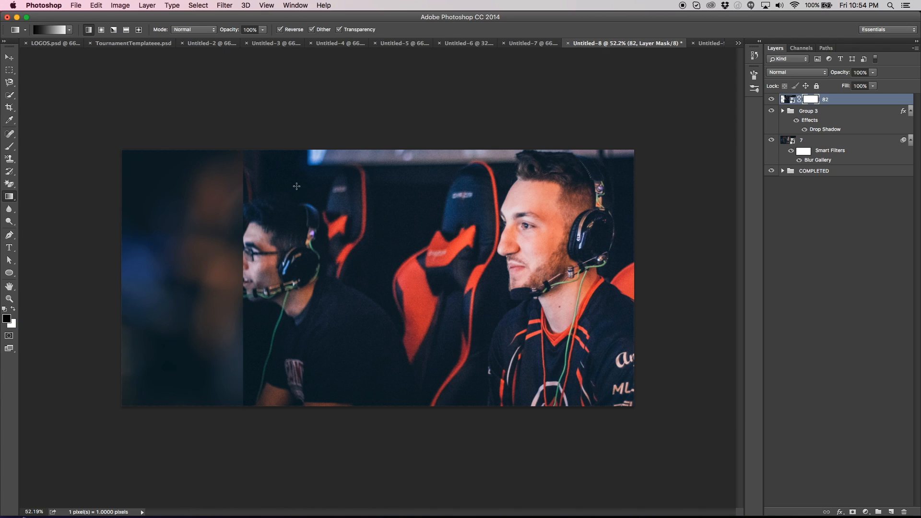
click(70, 30)
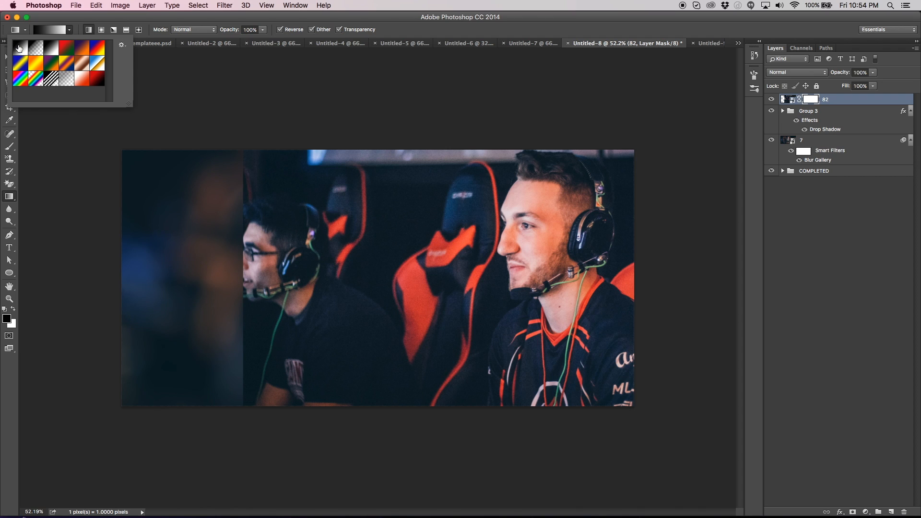
click(74, 27)
click(69, 32)
click(70, 30)
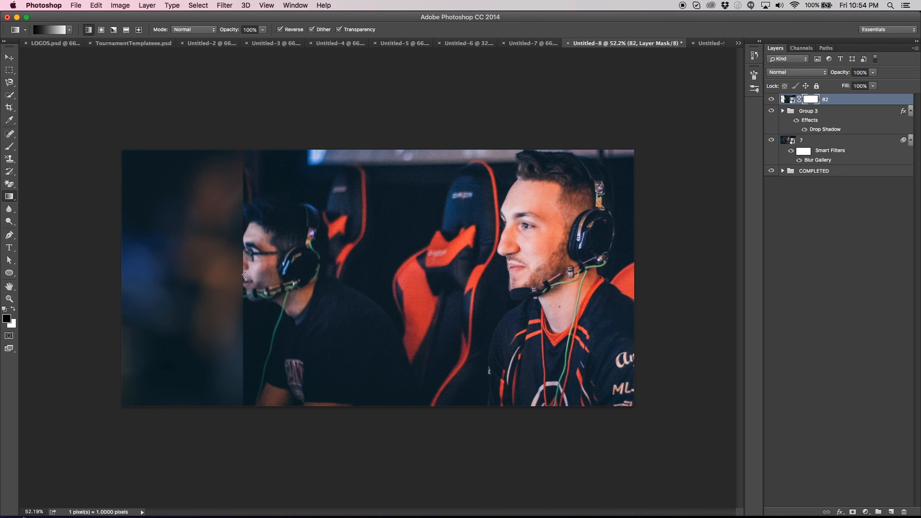
Step: Redraw the linear gradient on the photo's mask until its left part fades out and the headline shows, leaving the right-hand player softly blended
drag(248, 276, 547, 293)
drag(336, 312, 547, 290)
drag(285, 317, 571, 283)
drag(263, 307, 342, 273)
drag(552, 253, 420, 275)
drag(530, 282, 428, 230)
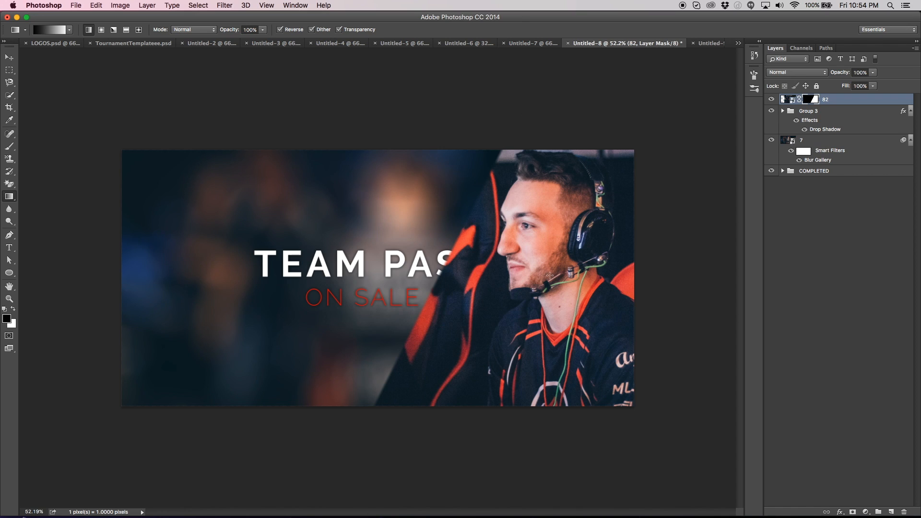
drag(550, 276, 383, 268)
drag(504, 268, 377, 265)
drag(636, 299, 464, 291)
drag(533, 276, 281, 269)
drag(535, 293, 406, 284)
drag(599, 296, 453, 280)
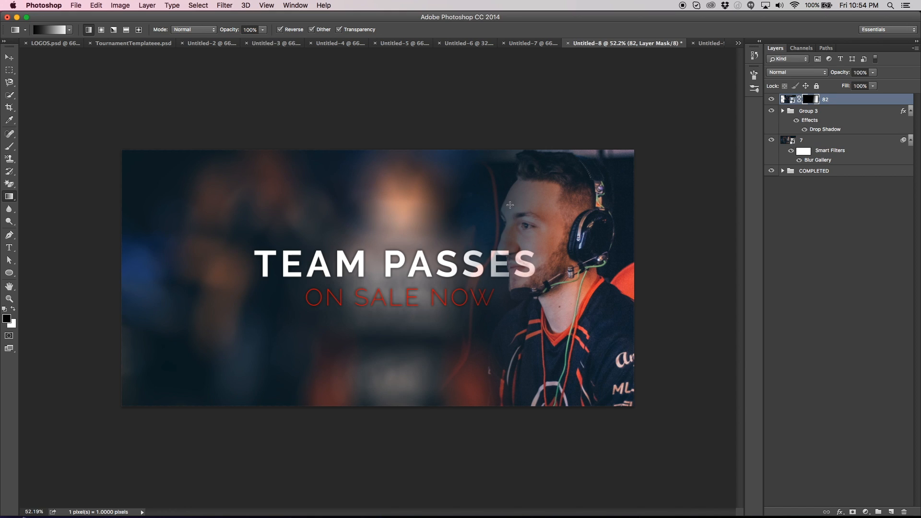
Step: Lower the opacity of the 82 photo layer to 48% in its blending options
click(9, 57)
mouse_move(517, 255)
mouse_down()
mouse_move(508, 255)
mouse_move(518, 255)
mouse_up()
double_click(878, 100)
drag(694, 129, 667, 129)
drag(661, 90, 741, 118)
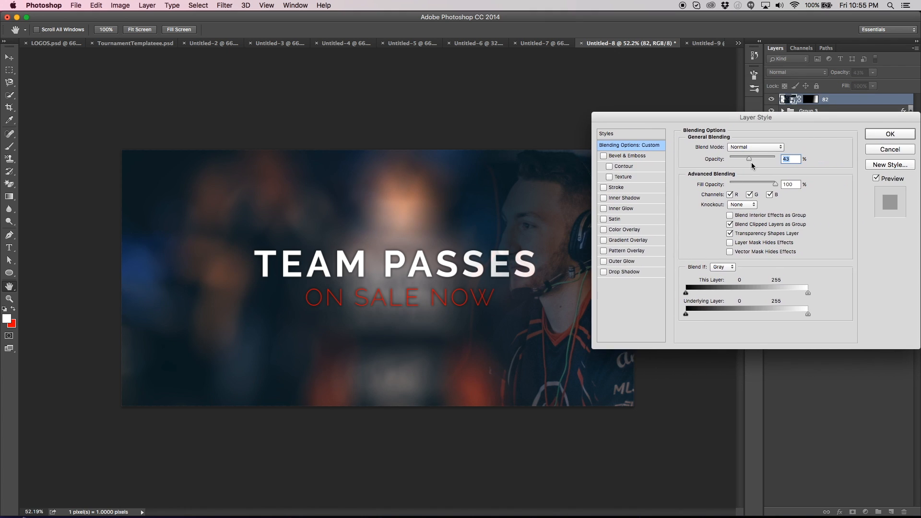
click(882, 134)
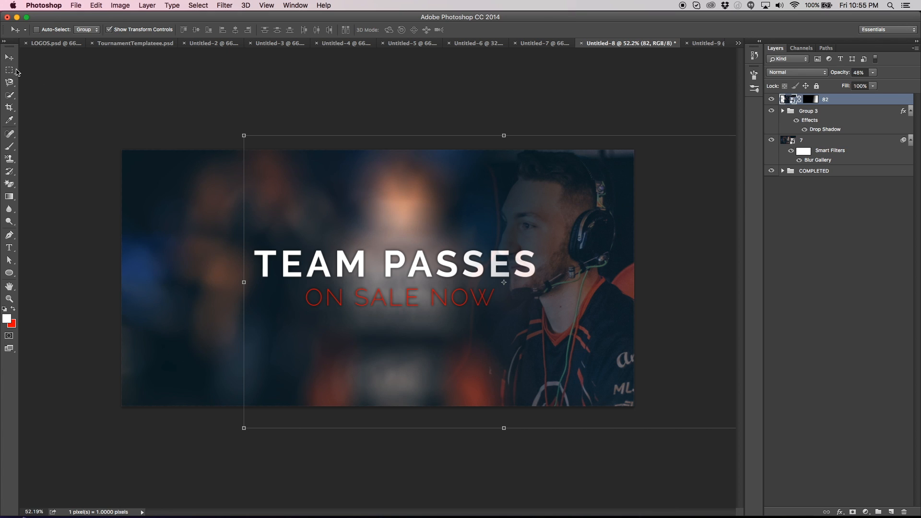
Step: Switch to Finder, open the MES LIVE folder and place MESLOGO.png into the banner document
click(892, 171)
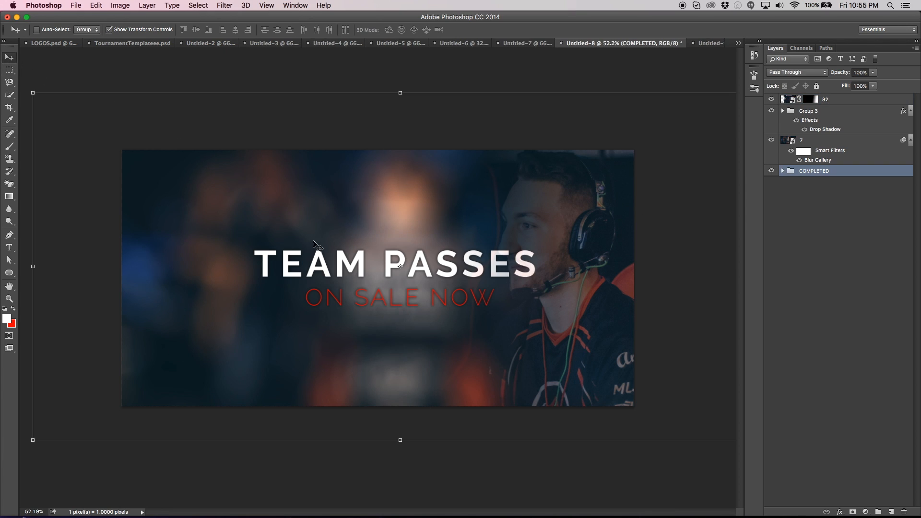
click(912, 183)
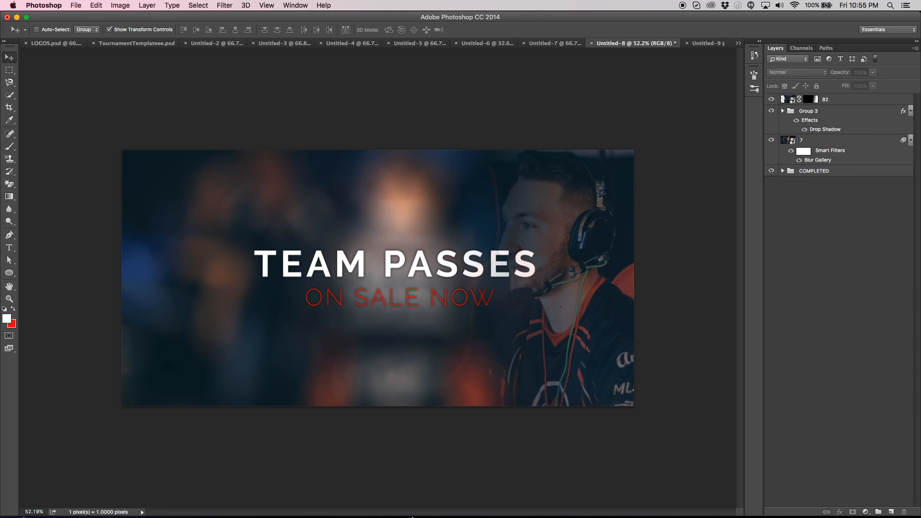
click(239, 502)
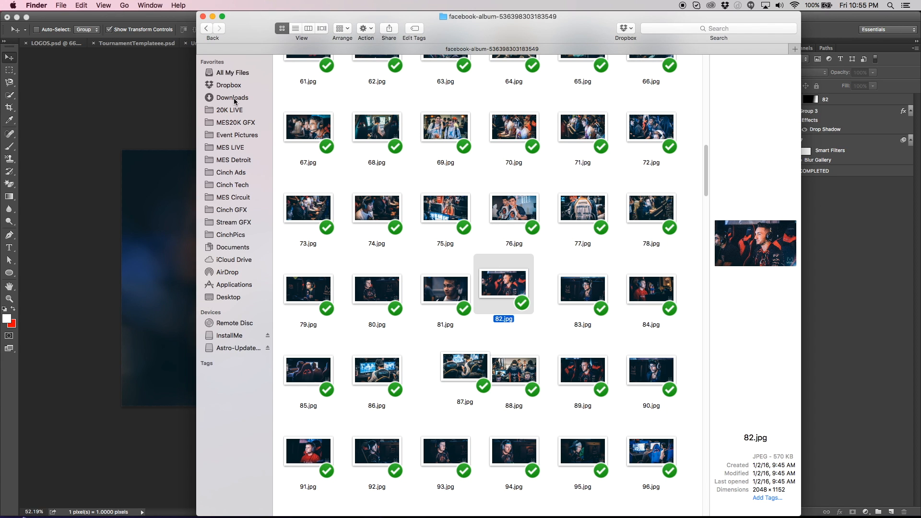
click(228, 72)
click(239, 98)
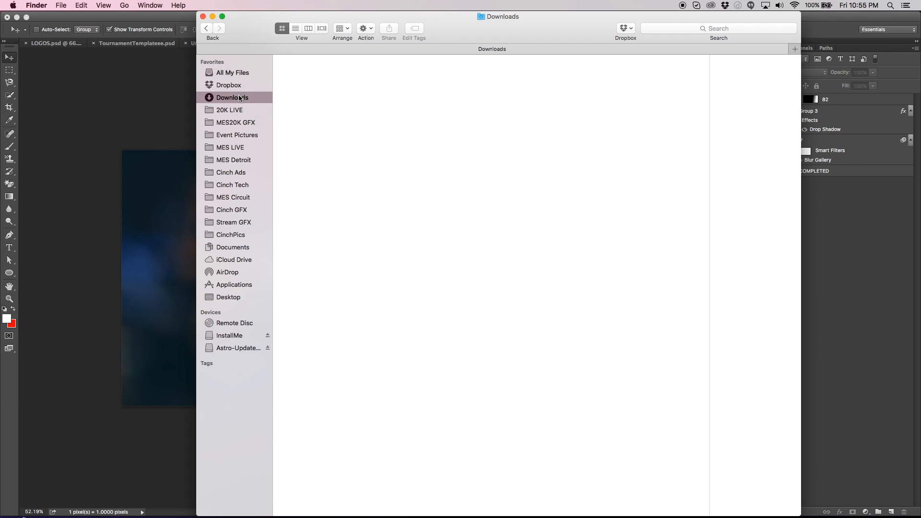
click(235, 148)
click(240, 135)
click(235, 148)
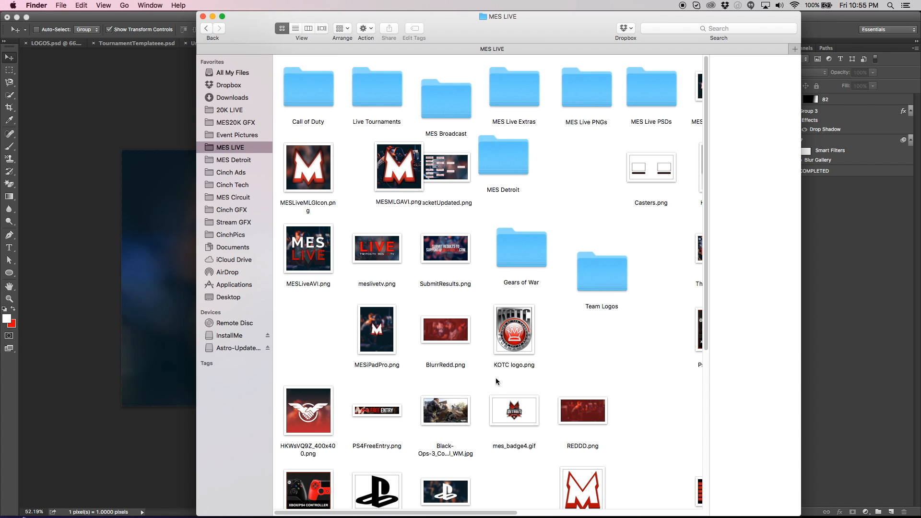
drag(583, 487, 305, 232)
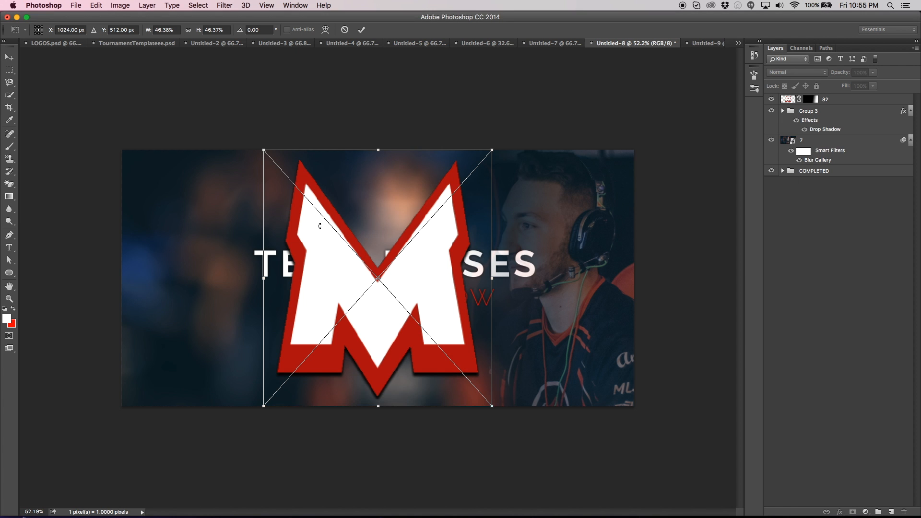
Step: Enlarge the logo beyond the canvas height, tilt it clockwise, move it over the banner's left half and put its layer below the text group
key(Return)
click(482, 159)
drag(492, 150, 752, 56)
drag(677, 88, 703, 196)
key(Return)
drag(530, 202, 312, 281)
drag(869, 100, 866, 146)
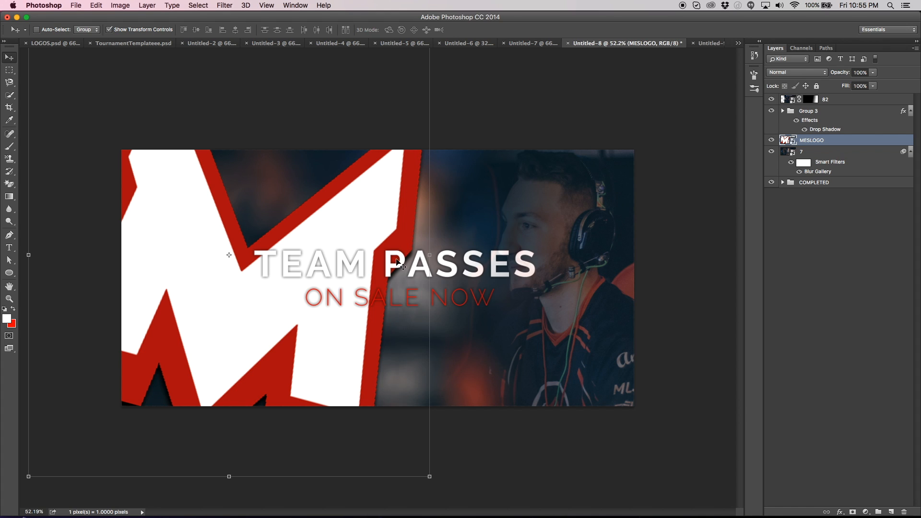
drag(358, 218, 342, 213)
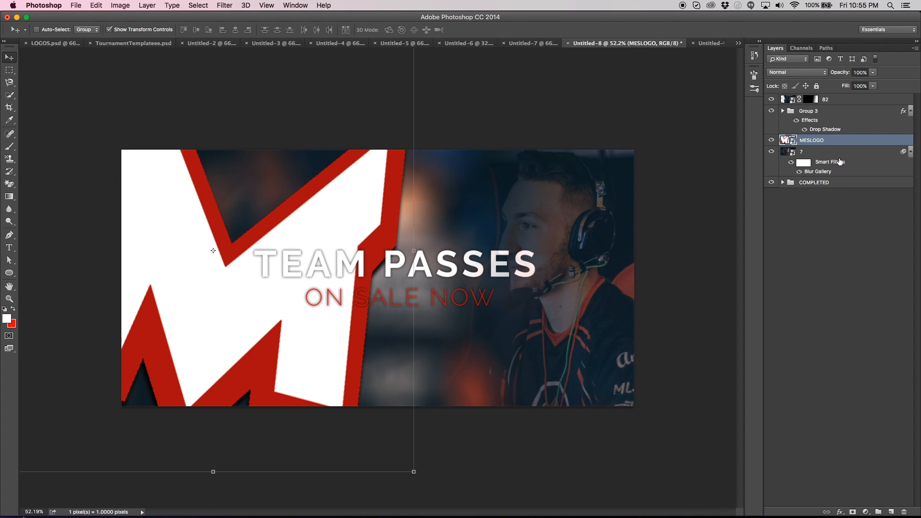
Step: Reduce the MESLOGO layer's opacity to 3% and shift the logo slightly left
double_click(850, 141)
drag(734, 157, 731, 156)
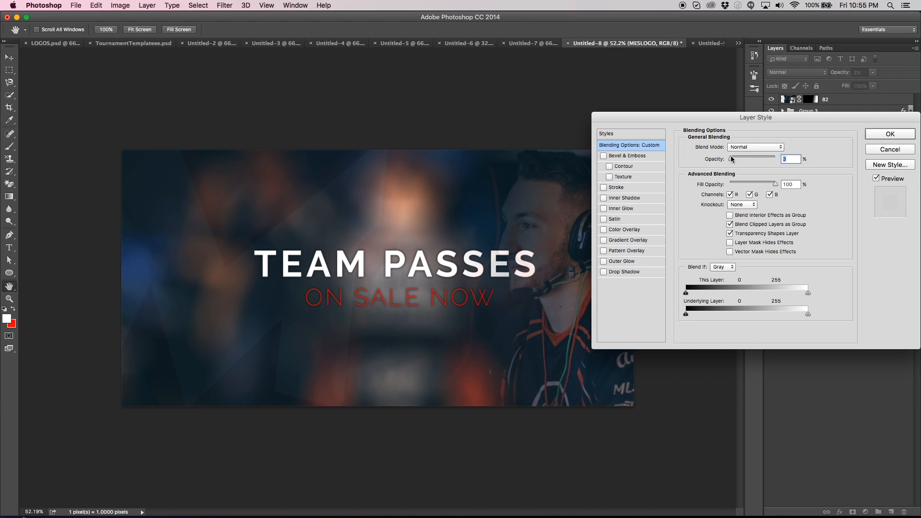
click(895, 135)
drag(463, 229, 462, 229)
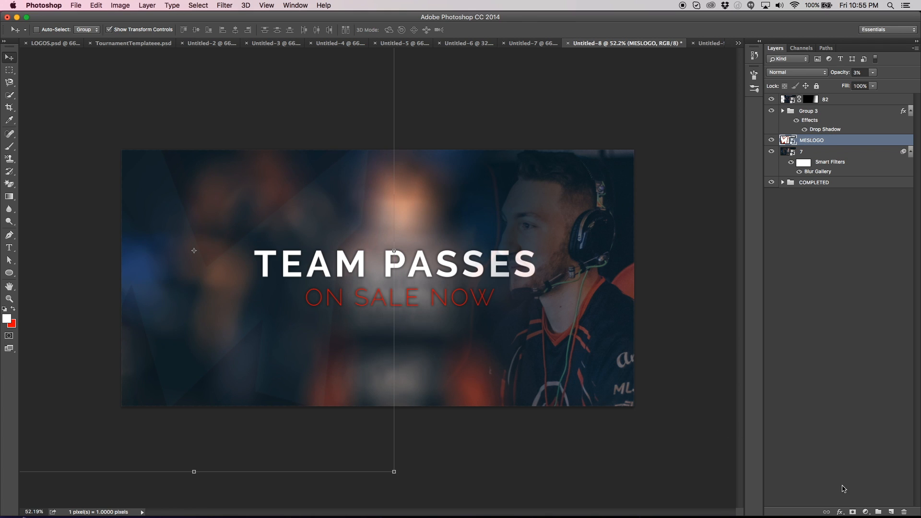
Step: Try fading the logo's right side with a gradient layer mask, and delete the mask
click(852, 512)
click(10, 197)
drag(164, 239, 233, 256)
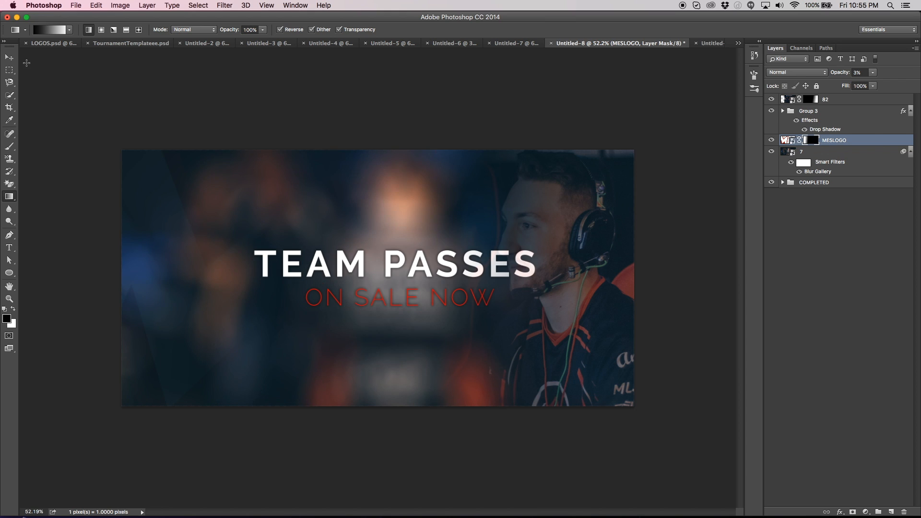
click(14, 58)
right_click(819, 144)
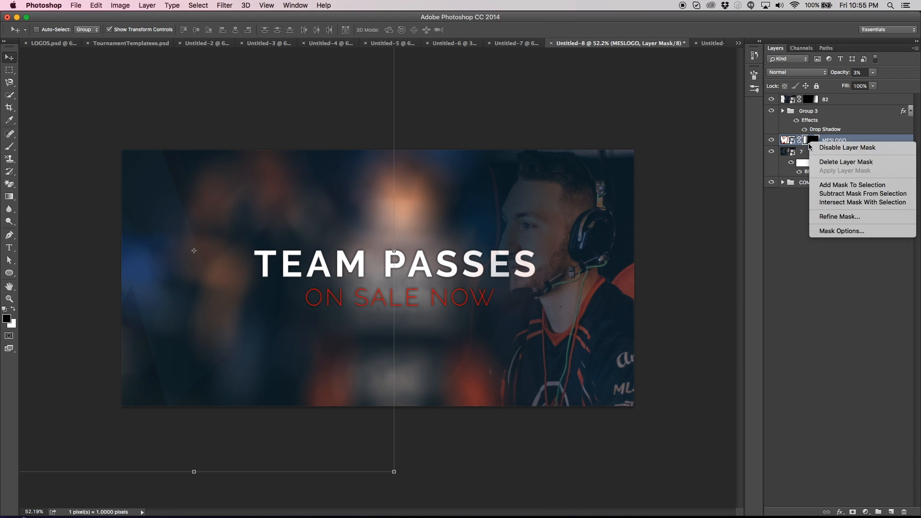
click(829, 163)
Step: Switch to Finder and search all files for STICKER
mouse_move(317, 510)
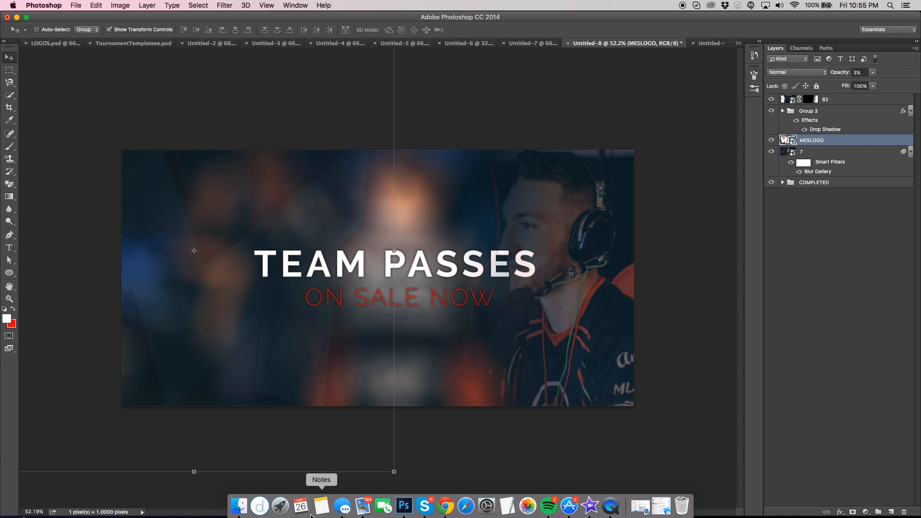
click(238, 507)
click(231, 73)
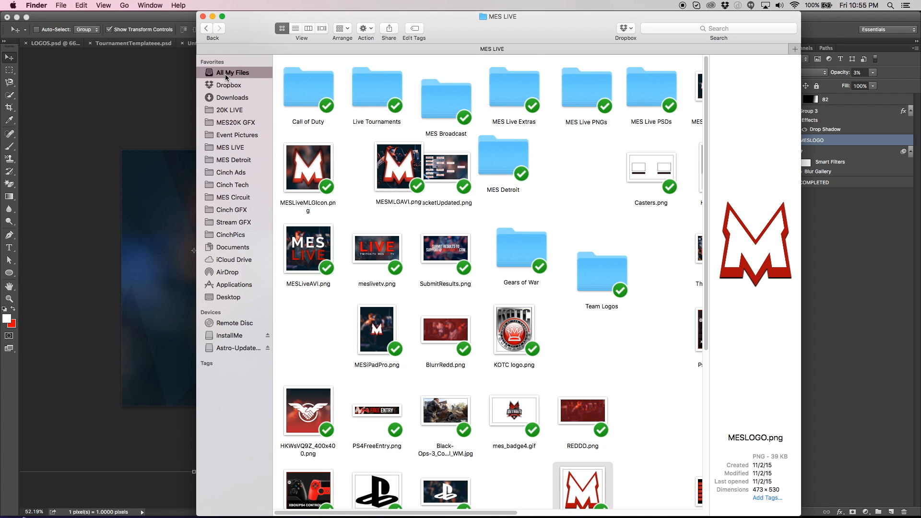
drag(691, 18, 698, 68)
click(700, 82)
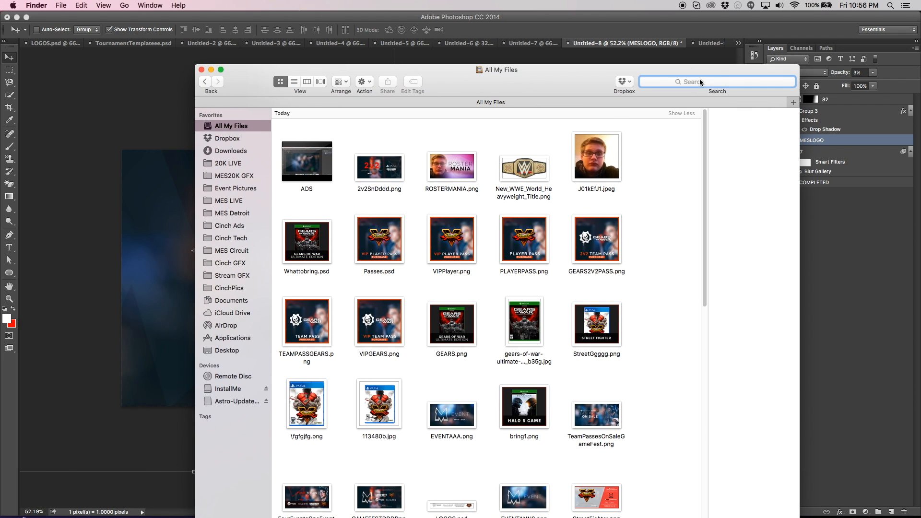
text(STICKER)
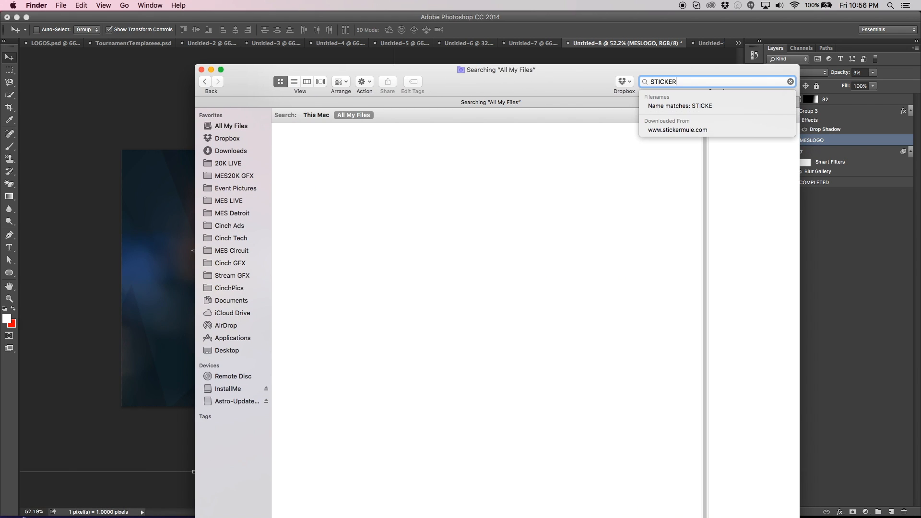
Step: Place MESGradientSticker.png into the banner at 100% opacity and shrink it to a small logo centred just above TEAM PASSES
drag(381, 161, 118, 240)
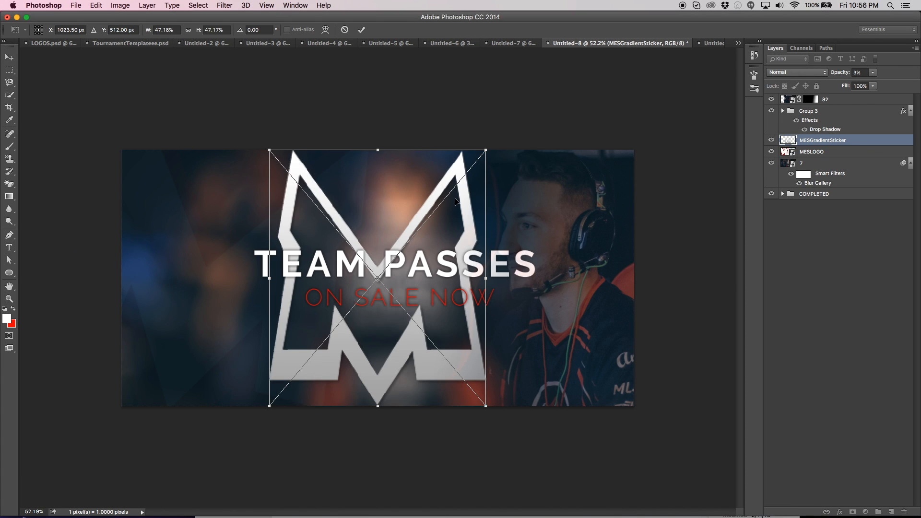
drag(486, 150, 407, 207)
key(Return)
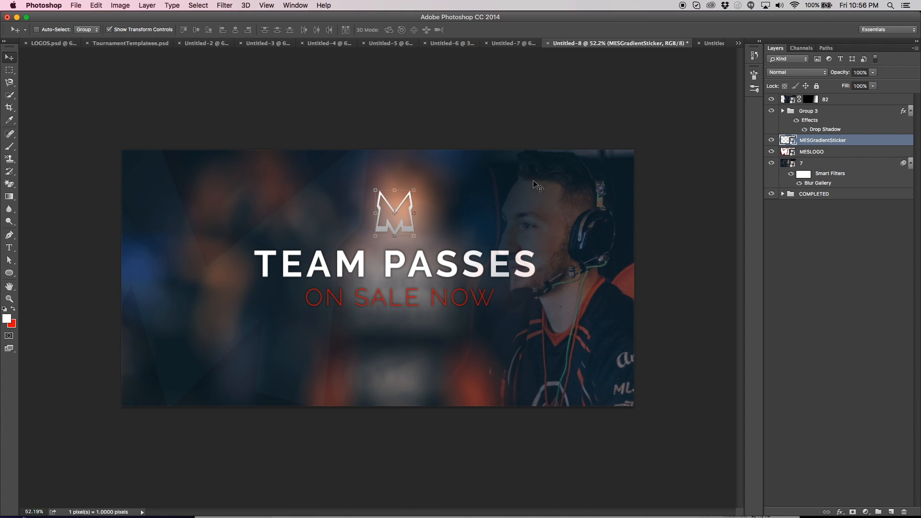
Step: Move the MESGradientSticker layer into Group 3 and shift the whole group slightly down
drag(814, 141, 809, 128)
drag(479, 218, 480, 244)
click(840, 228)
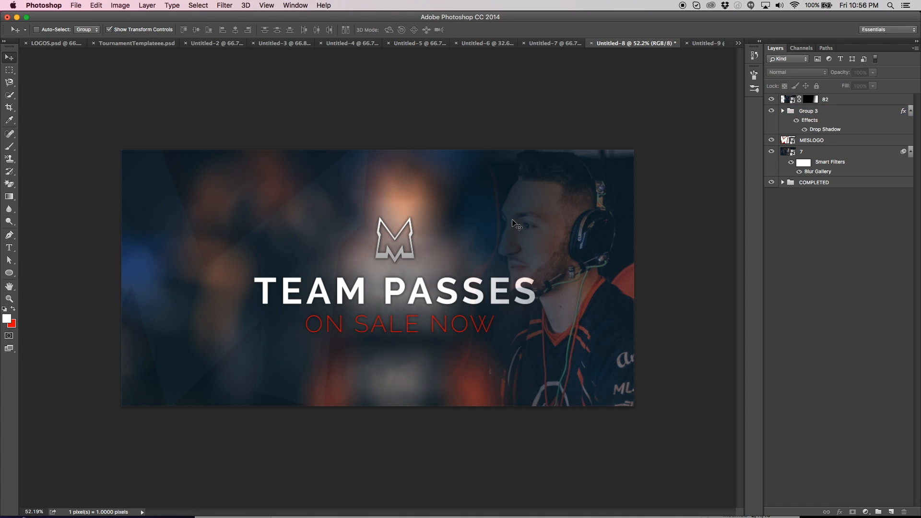
Step: Select the ON SALE NOW text layer and move it slightly left to centre it beneath TEAM PASSES
right_click(432, 309)
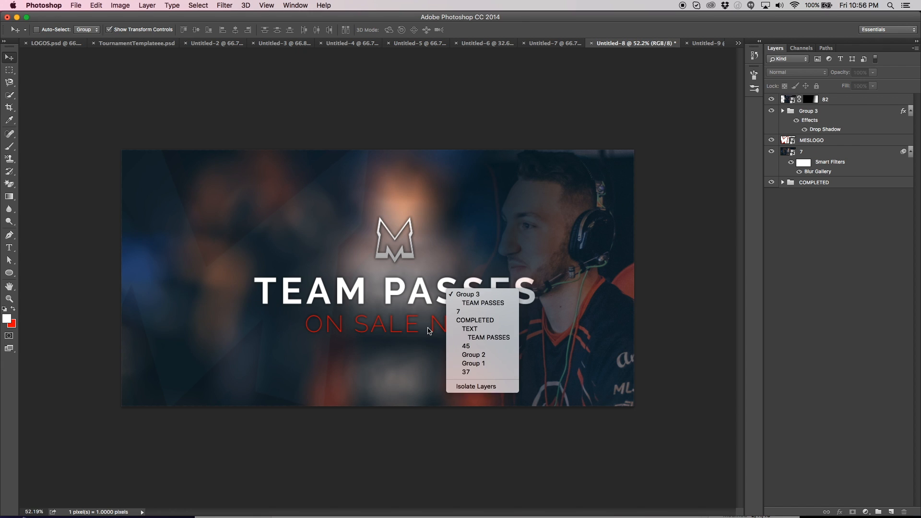
right_click(430, 329)
click(454, 335)
mouse_move(453, 335)
mouse_down()
mouse_move(461, 326)
mouse_move(452, 324)
mouse_move(468, 324)
mouse_up()
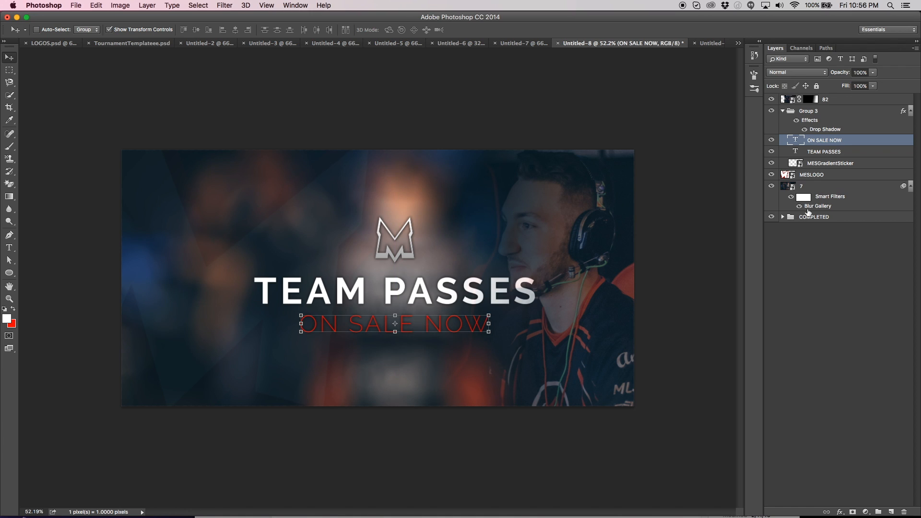
click(835, 176)
click(839, 153)
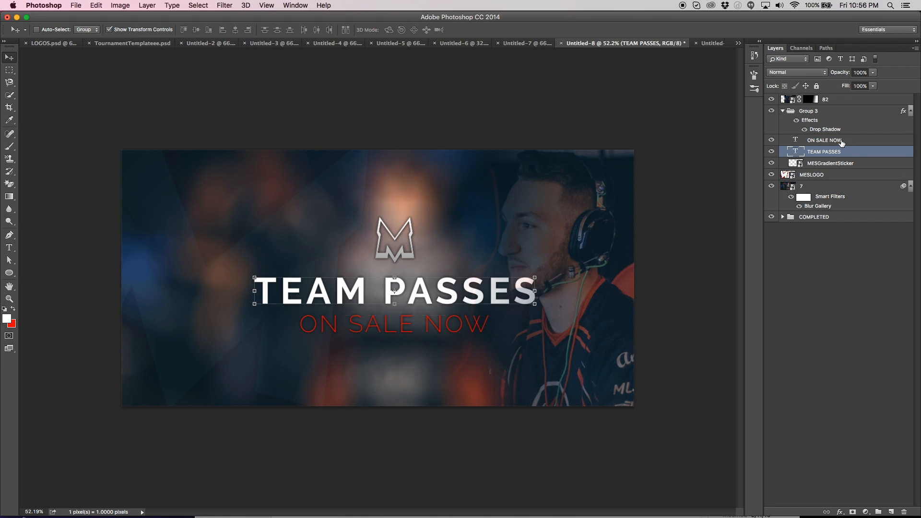
Step: Nudge the ON SALE NOW line up closer to TEAM PASSES
click(842, 140)
key(Up)
key(Up)
key(Up)
key(Up)
key(Up)
key(Up)
key(Up)
key(Up)
key(Up)
key(Up)
key(Up)
key(Up)
key(Up)
key(Up)
key(Up)
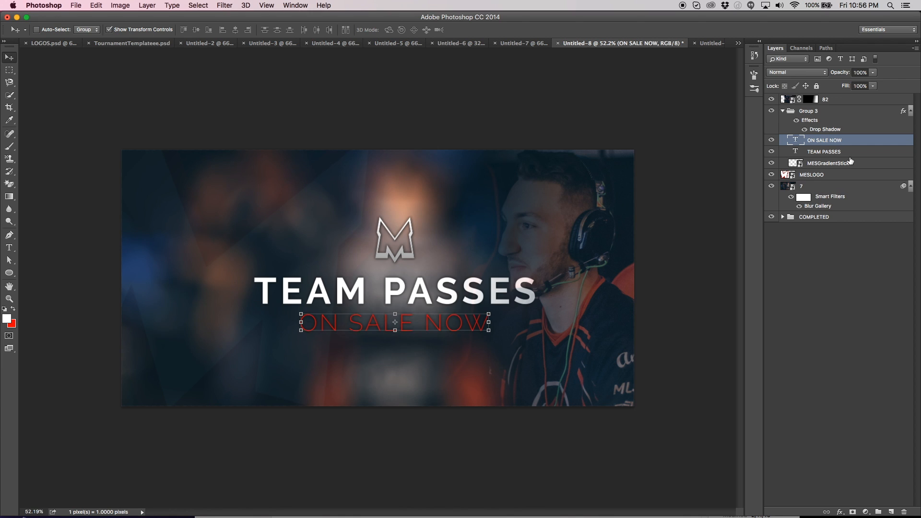
click(817, 232)
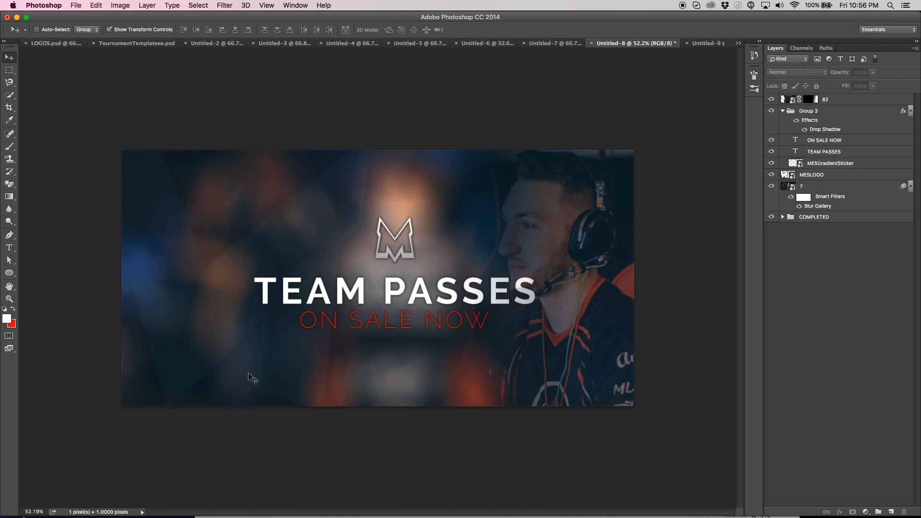
click(236, 510)
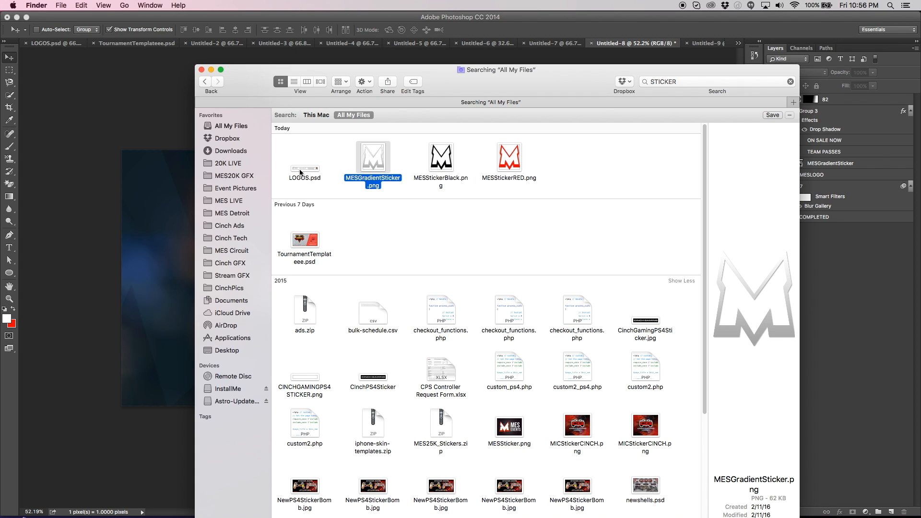
click(177, 130)
click(9, 248)
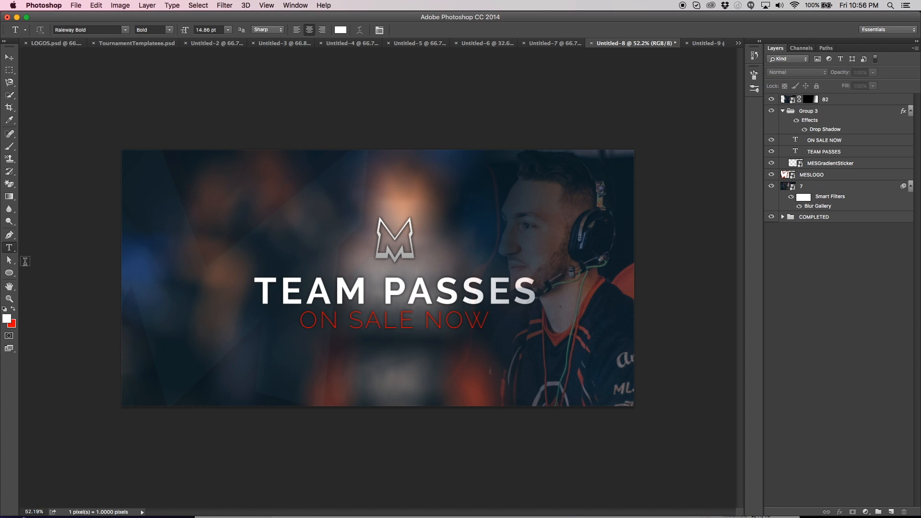
click(313, 397)
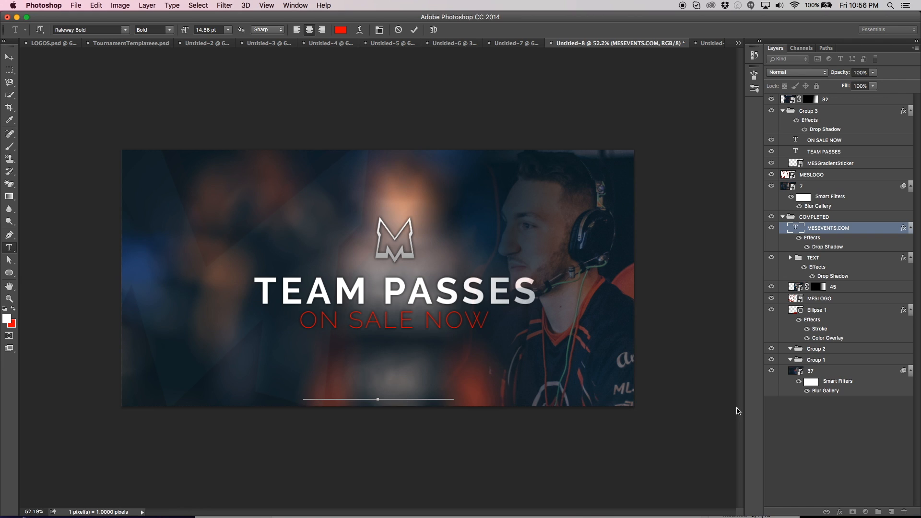
click(771, 218)
click(772, 218)
click(782, 216)
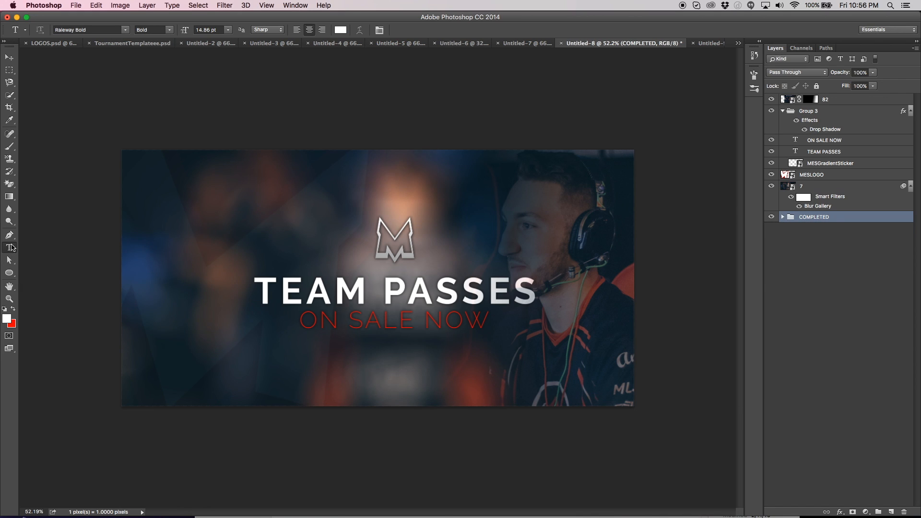
Step: Add the white Raleway Bold text MESEVENT.COM below ON SALE NOW and move its layer to the top of the stack
click(315, 369)
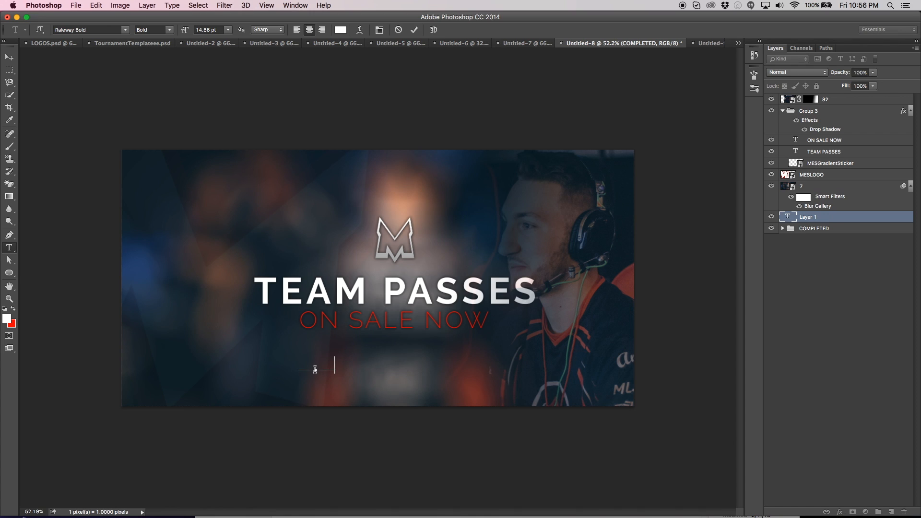
text(E)
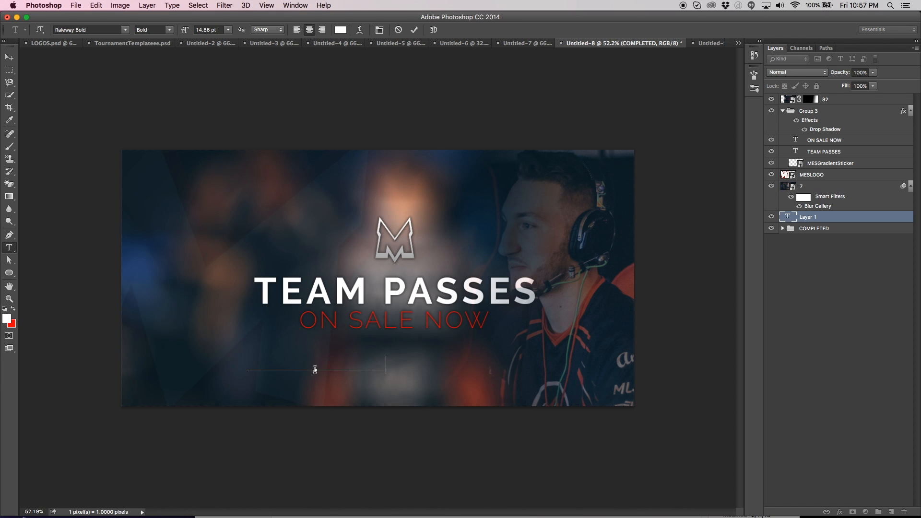
key(super+Return)
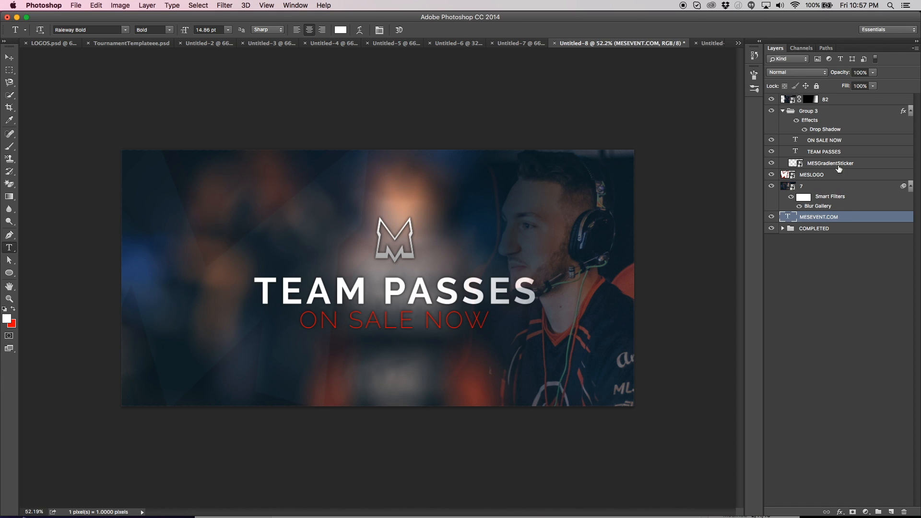
drag(849, 220, 833, 99)
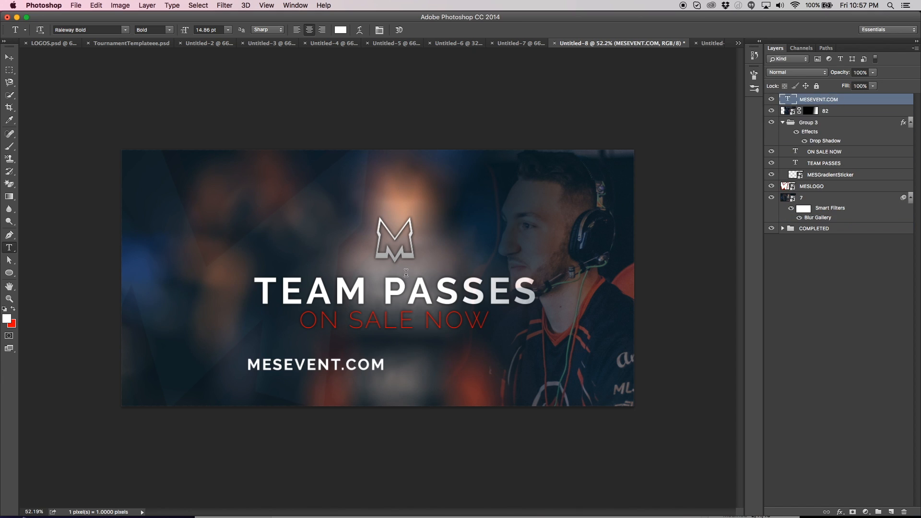
Step: Correct the website text to MESEVENTS.COM, then enlarge it and centre it beneath ON SALE NOW
click(341, 364)
text(S)
click(9, 57)
drag(365, 369, 467, 369)
key(Return)
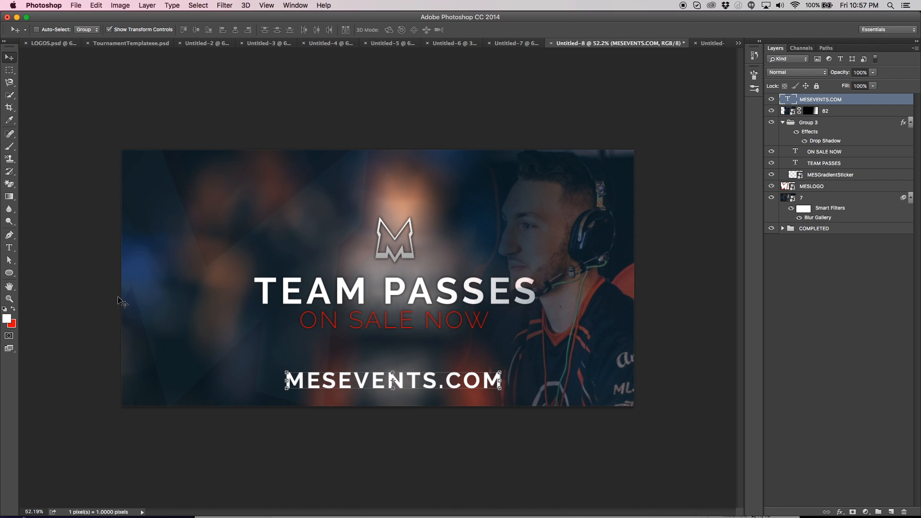
Step: Set the whole MESEVENTS.COM text to Raleway ExtraLight
click(10, 248)
triple_click(361, 381)
click(160, 30)
text(ExtraLight)
key(Return)
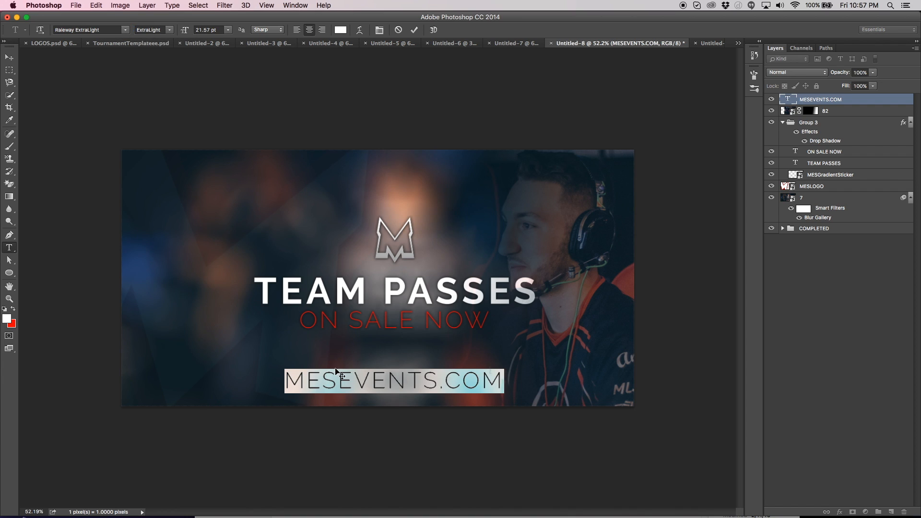
Step: Colour the letters MES in MESEVENTS.COM red and shift the text slightly left
click(388, 380)
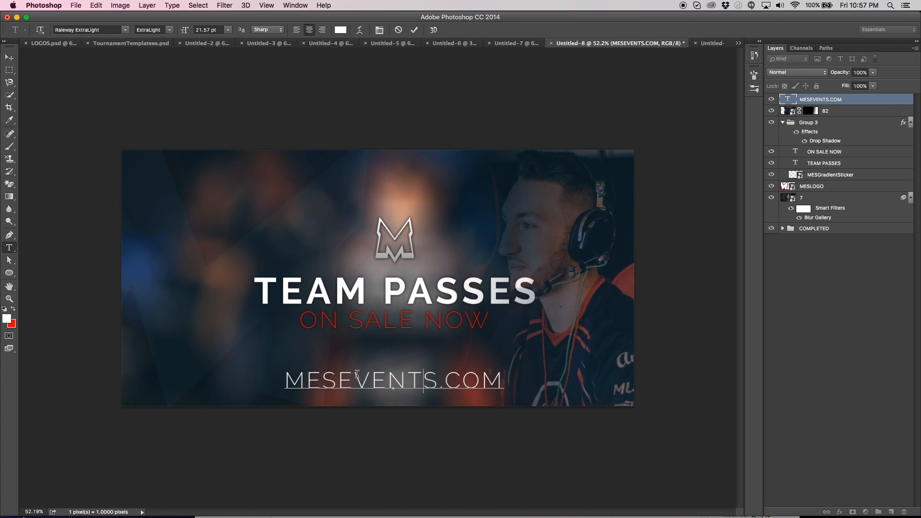
drag(340, 374, 256, 372)
click(15, 307)
click(311, 381)
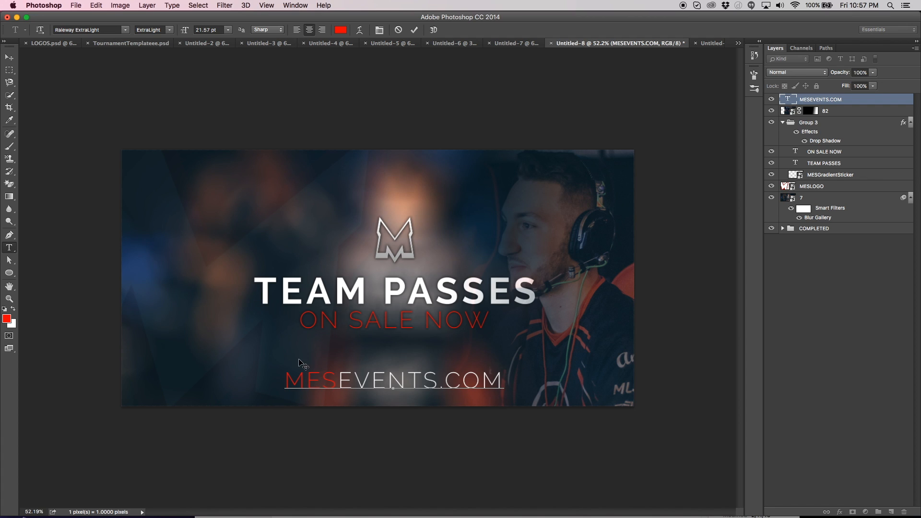
click(10, 60)
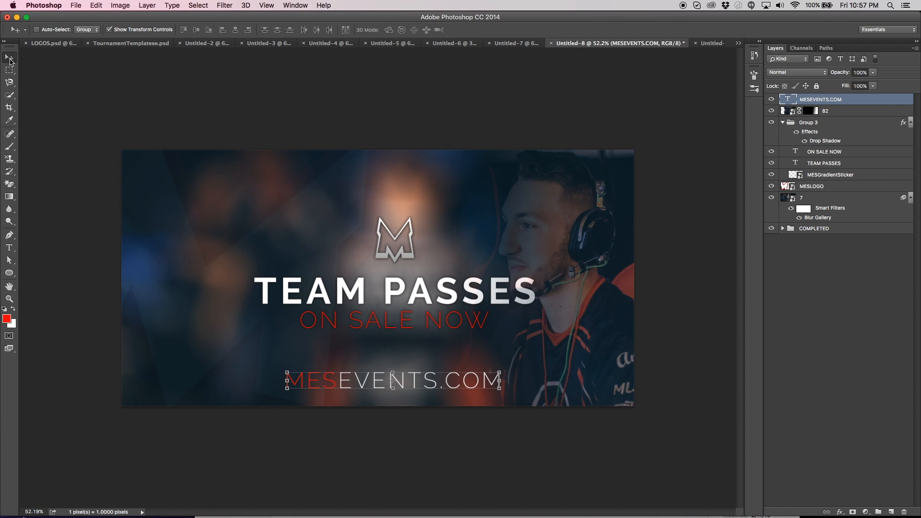
drag(468, 352, 453, 348)
drag(463, 382, 455, 381)
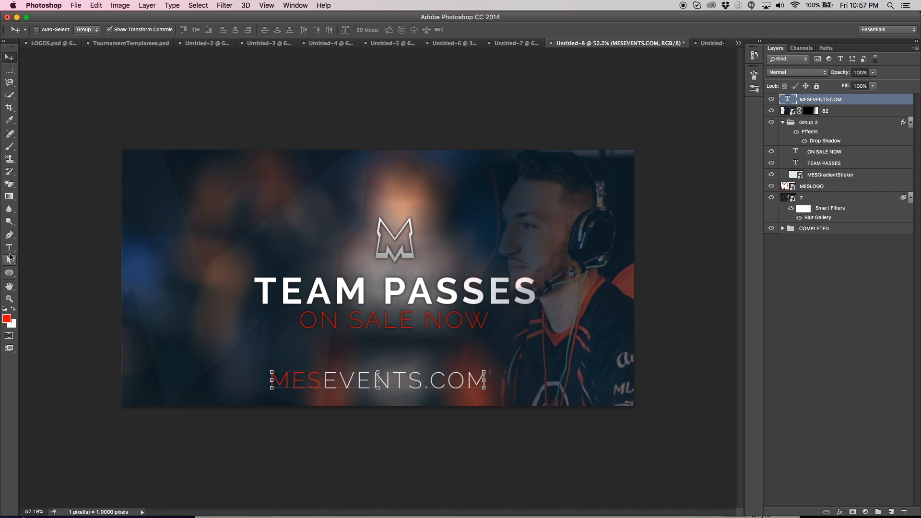
Step: Set only the letters MES in MESEVENTS.COM to a bold Raleway weight
click(9, 247)
drag(317, 379, 269, 380)
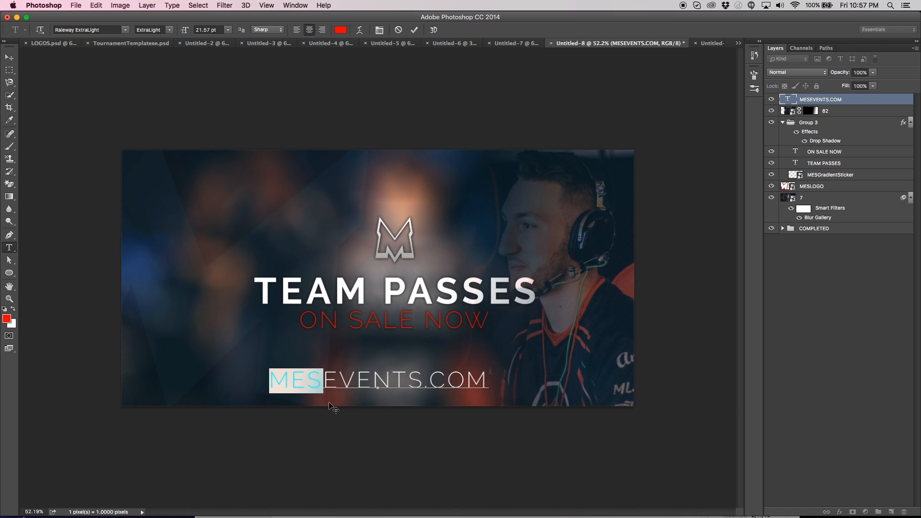
click(317, 375)
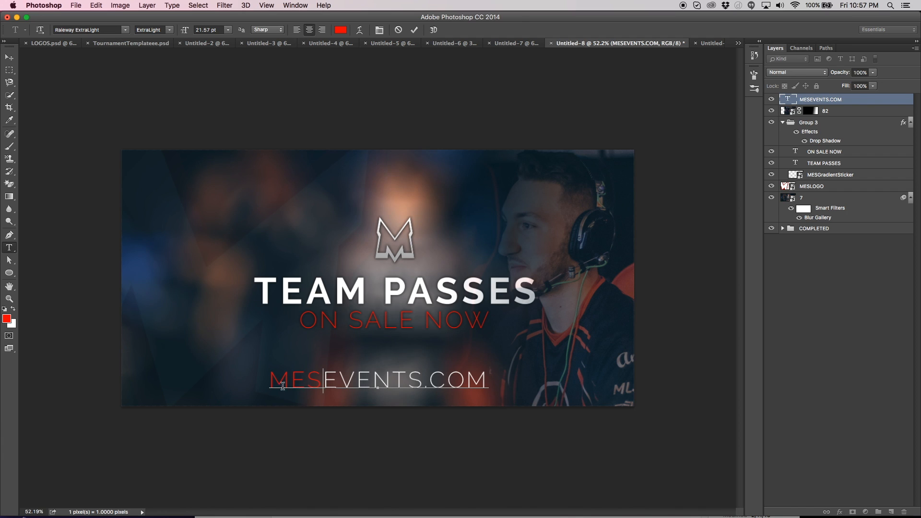
drag(317, 383, 269, 381)
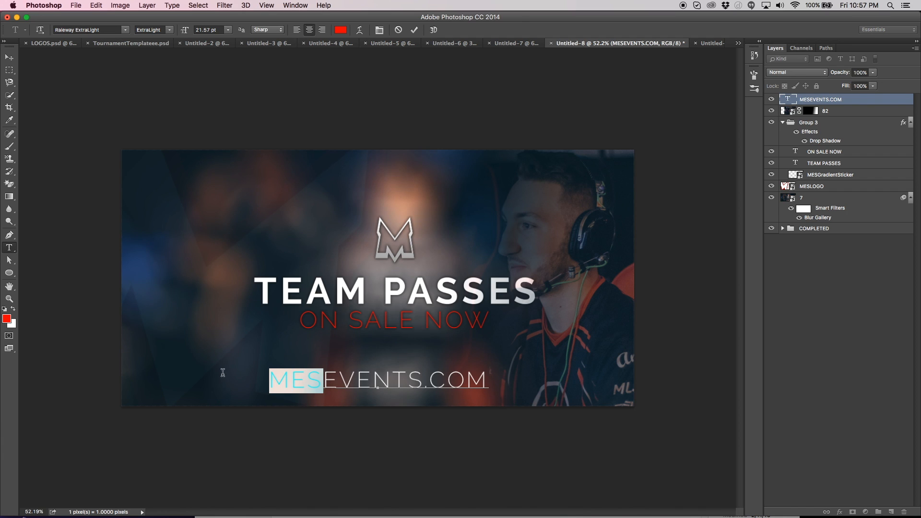
click(167, 30)
click(166, 33)
click(8, 57)
Step: Shrink the MESEVENTS.COM text and centre it under the headline near the banner's bottom edge
drag(424, 282, 441, 278)
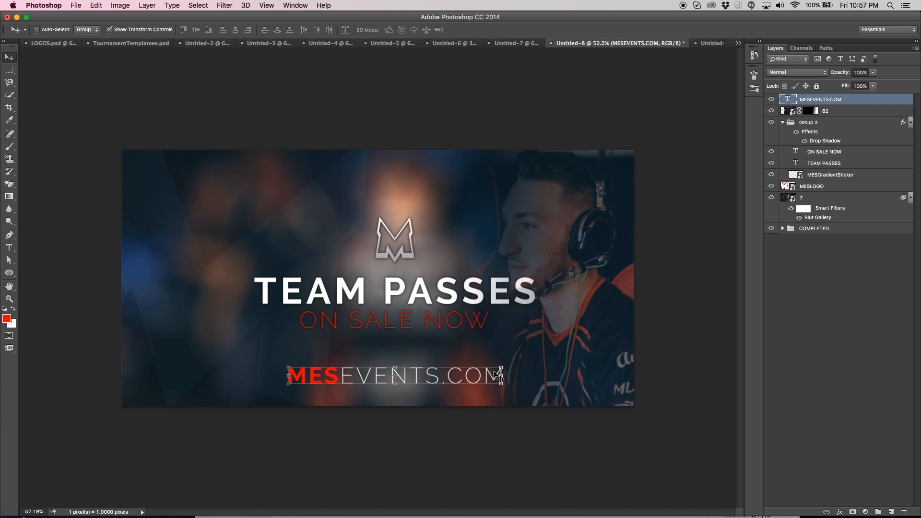
drag(499, 366, 419, 371)
key(Return)
drag(476, 360, 516, 364)
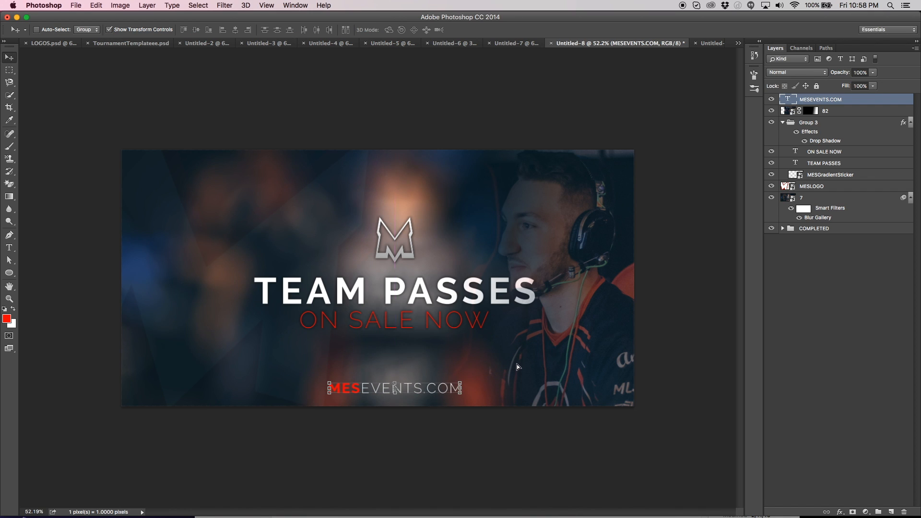
Step: Move the MESEVENTS.COM text layer into Group 3, below MESGradientSticker
double_click(885, 99)
click(882, 150)
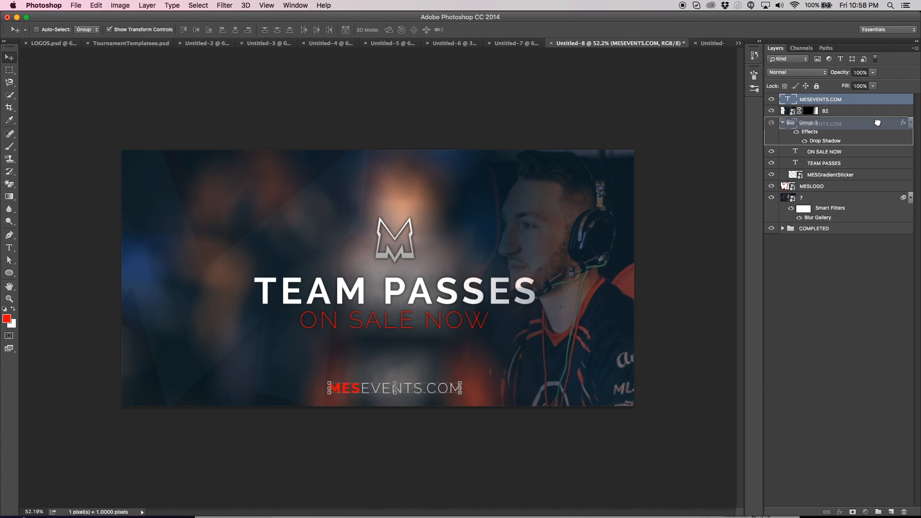
Step: Draw a wide red ellipse on a new shape layer directly above background layer 7
click(838, 205)
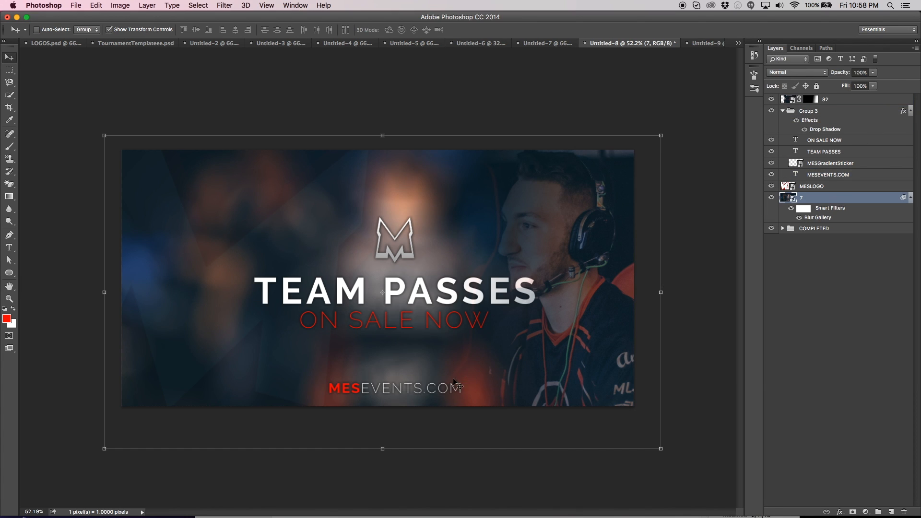
click(9, 272)
drag(9, 275, 49, 286)
drag(181, 283, 419, 323)
Step: Resize the red ellipse and position it behind MESEVENTS.COM so only its upper arc rises from the banner's bottom edge
click(9, 58)
drag(313, 305, 395, 342)
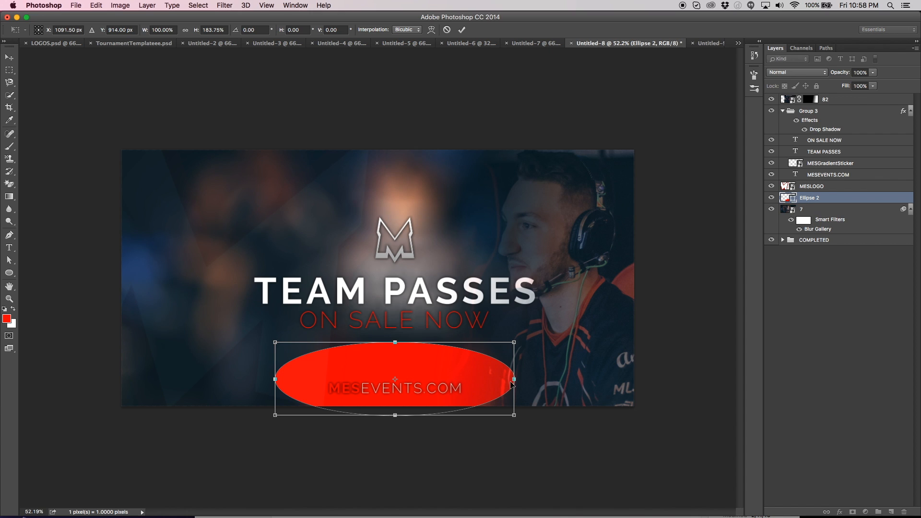
drag(513, 380, 450, 396)
key(Return)
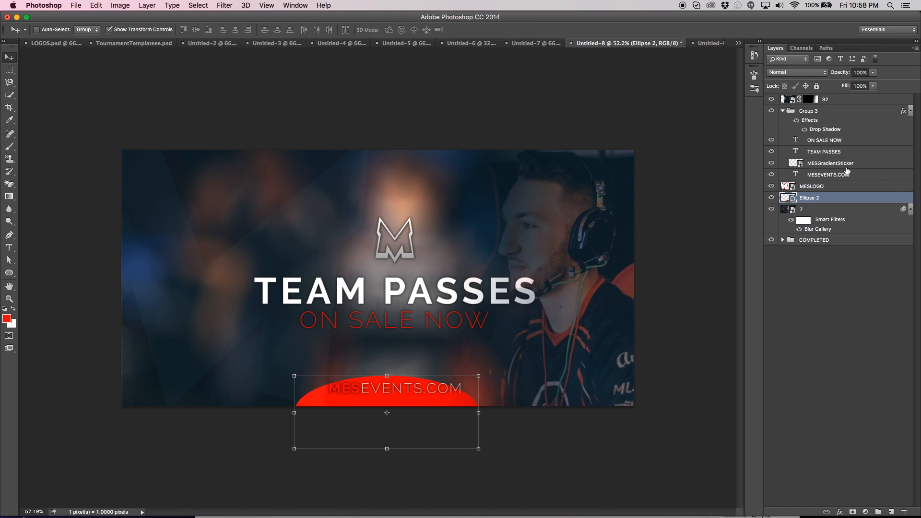
Step: Add a Color Overlay layer style in near-black 020000 to the Ellipse 2 layer
double_click(857, 198)
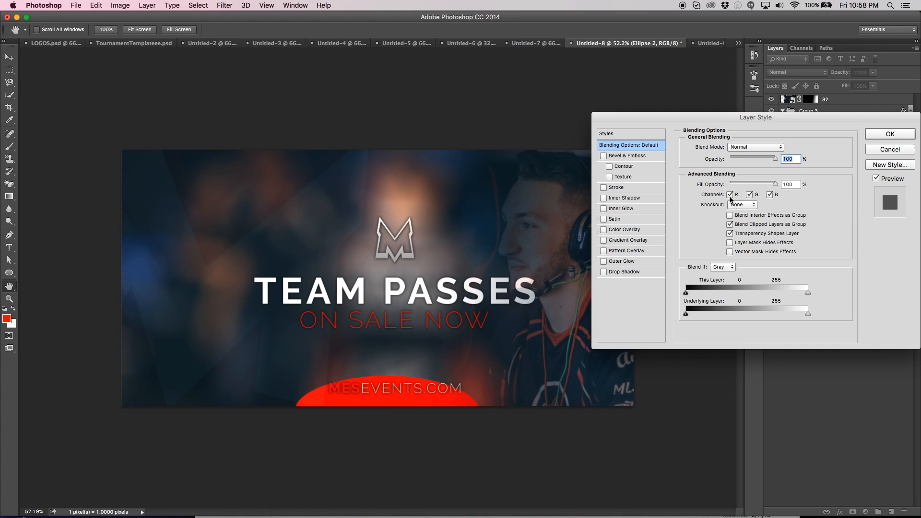
click(603, 229)
click(632, 232)
click(785, 149)
drag(574, 283, 585, 294)
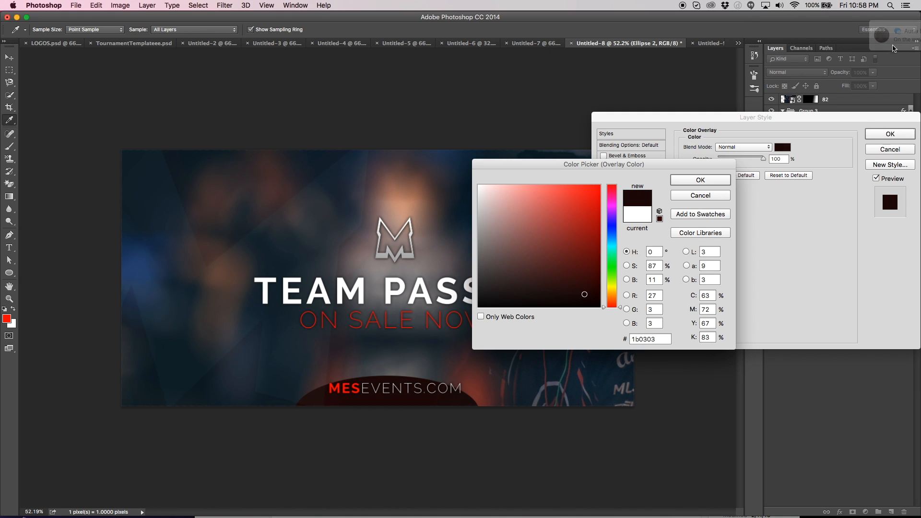
click(594, 305)
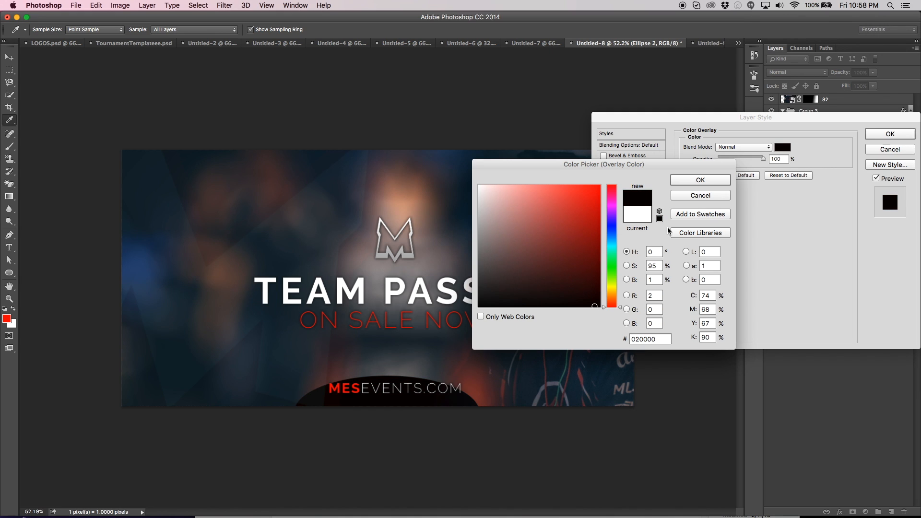
click(700, 180)
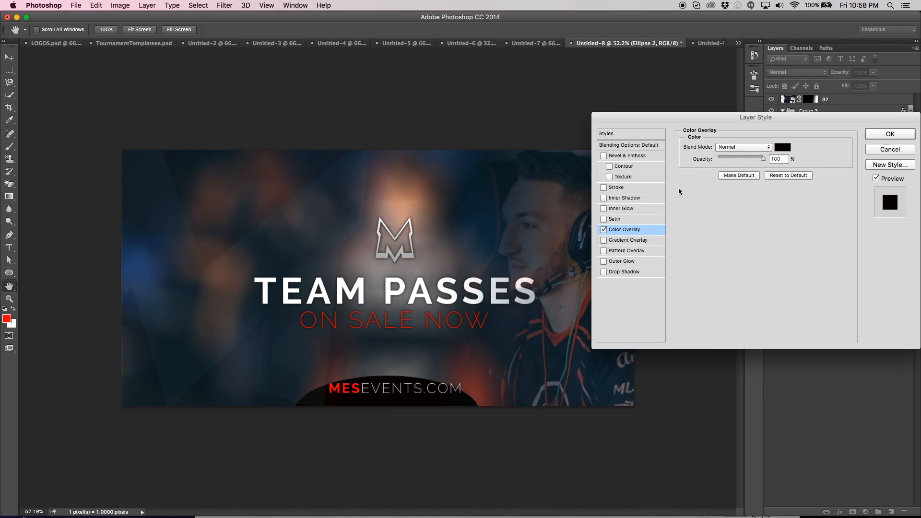
Step: Give the Ellipse 2 layer a white ffffff stroke, 4 px in size and positioned Outside
click(617, 189)
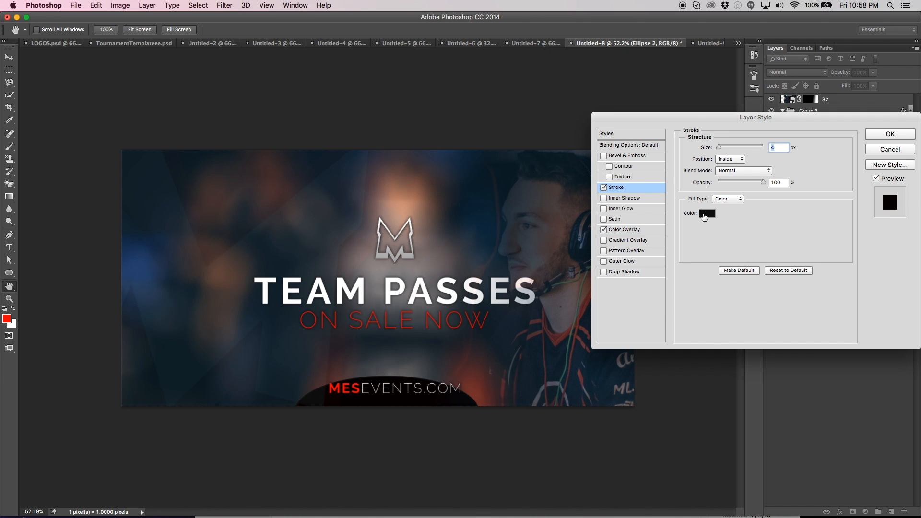
click(707, 212)
drag(526, 239, 464, 143)
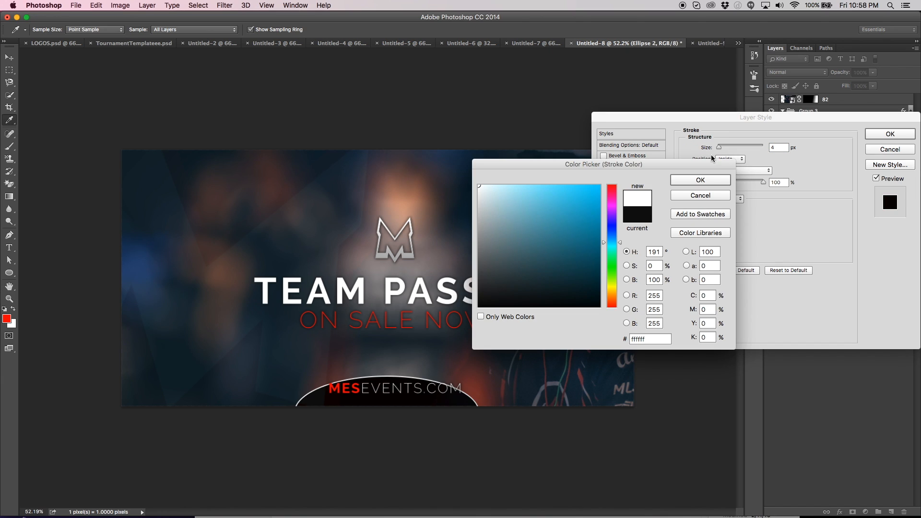
click(717, 181)
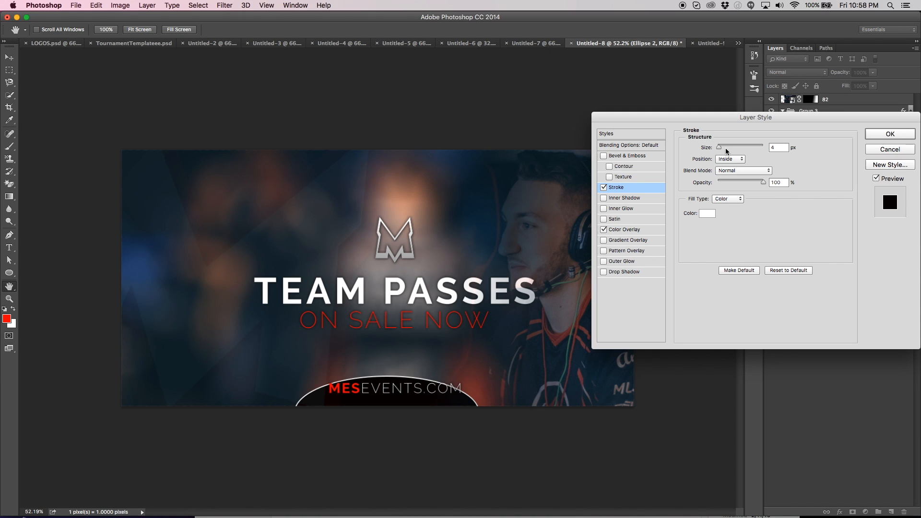
drag(737, 150, 719, 147)
click(719, 162)
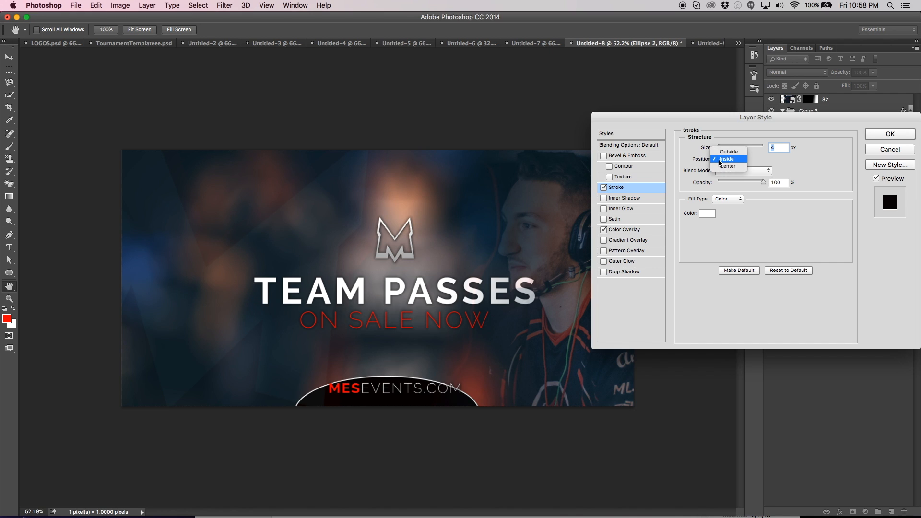
click(725, 153)
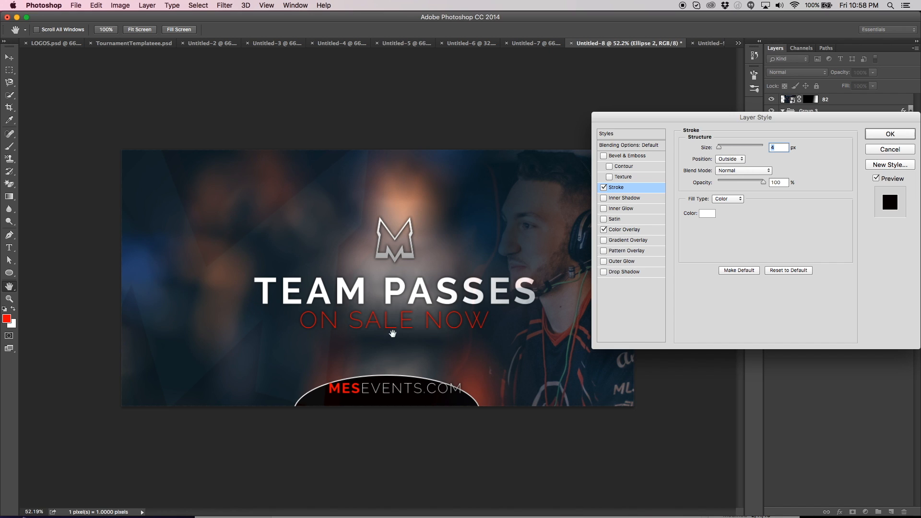
mouse_move(732, 149)
mouse_down()
mouse_move(747, 148)
mouse_move(720, 147)
mouse_up()
drag(718, 145, 719, 146)
click(882, 134)
Step: Scale the MESEVENTS.COM text to about 81% and centre it inside the black ellipse arc
right_click(411, 373)
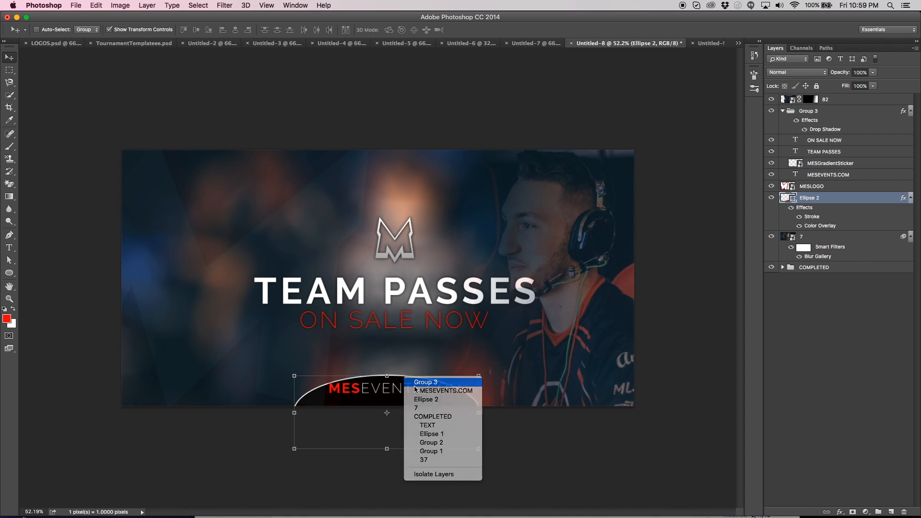
click(422, 378)
right_click(416, 392)
click(430, 391)
drag(420, 391, 414, 395)
drag(454, 391, 429, 390)
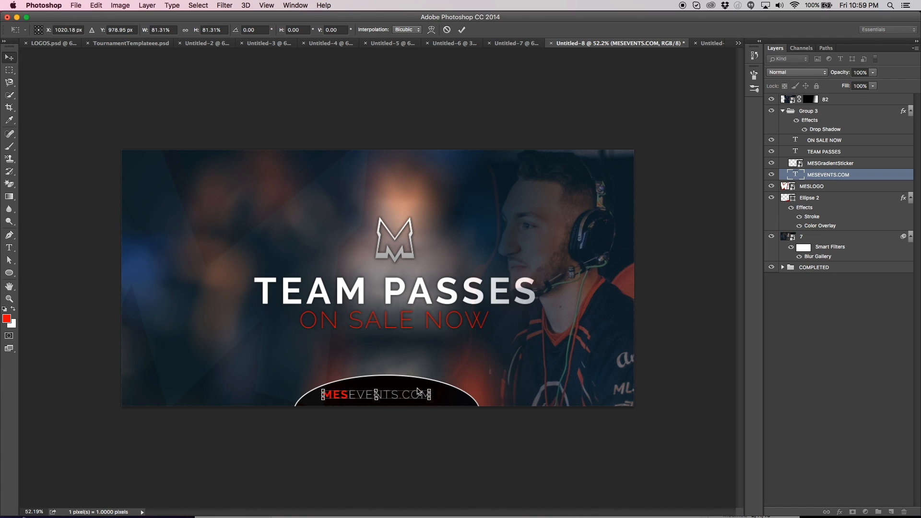
key(Return)
scroll(379, 396, up, 5)
drag(411, 425, 427, 424)
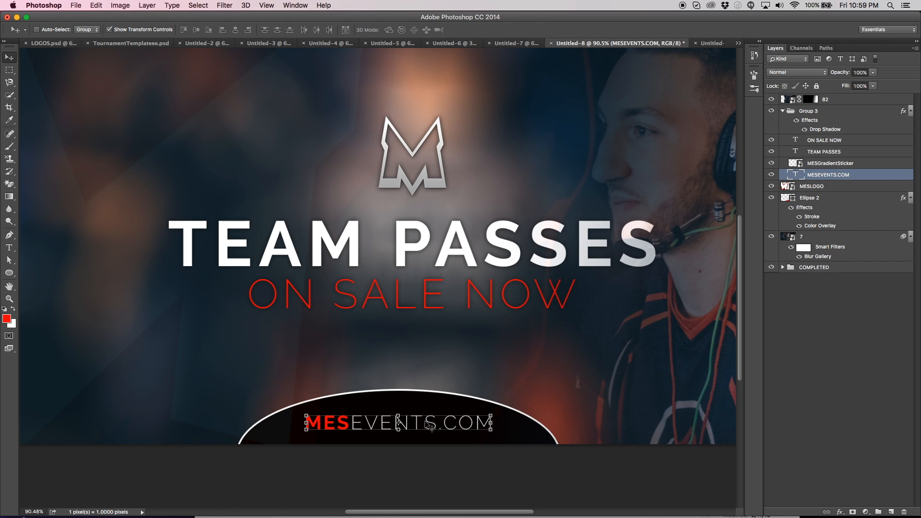
Step: Lower the black ellipse slightly, and move the MESEVENTS.COM text down to sit centred within its visible arc
right_click(431, 406)
click(427, 406)
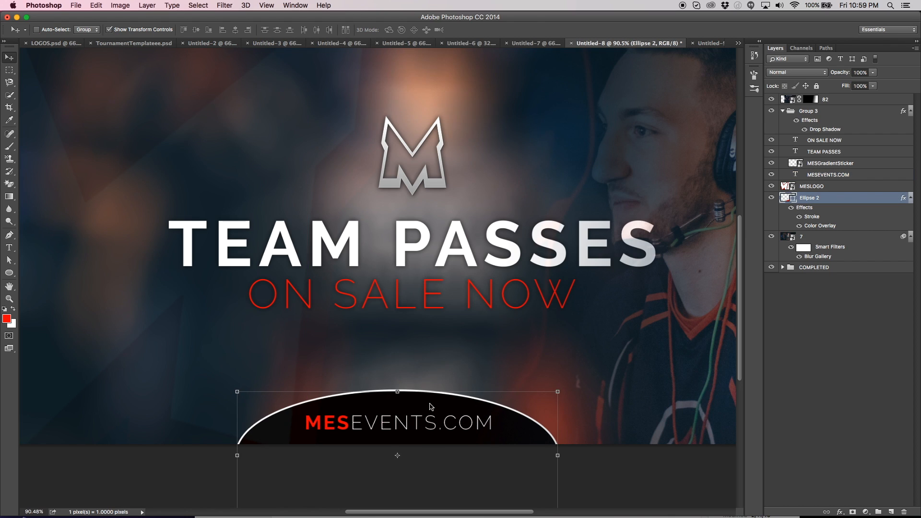
drag(425, 402, 420, 406)
right_click(419, 406)
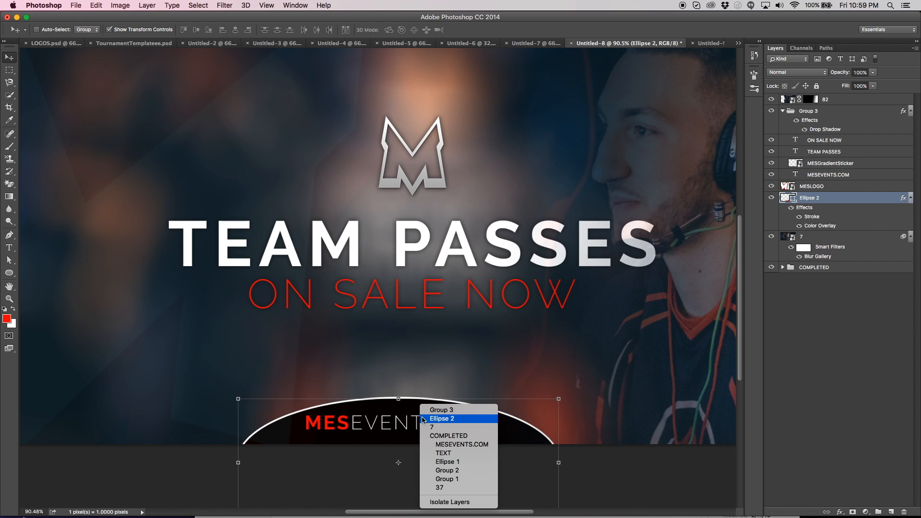
right_click(415, 428)
click(424, 430)
drag(427, 421, 427, 423)
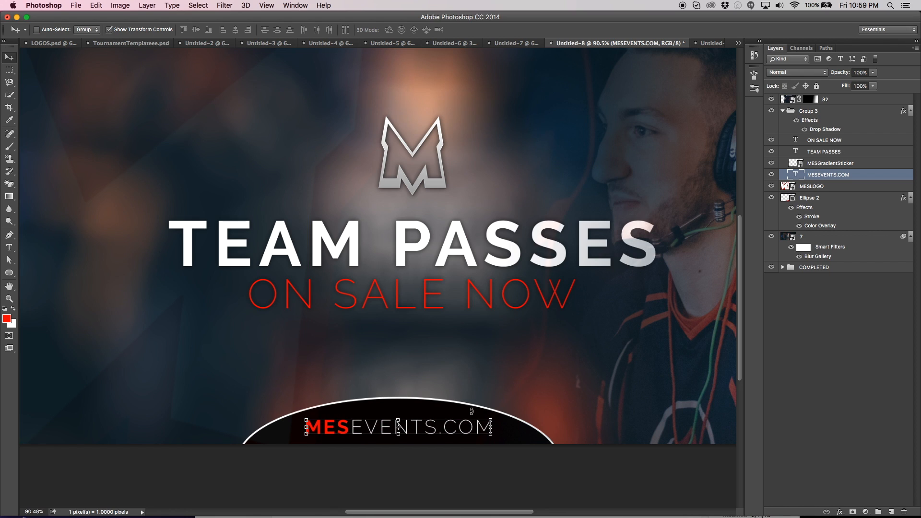
Step: Deselect the layers and examine the banner's ellipse, text and faded player both close up and as a whole
click(857, 249)
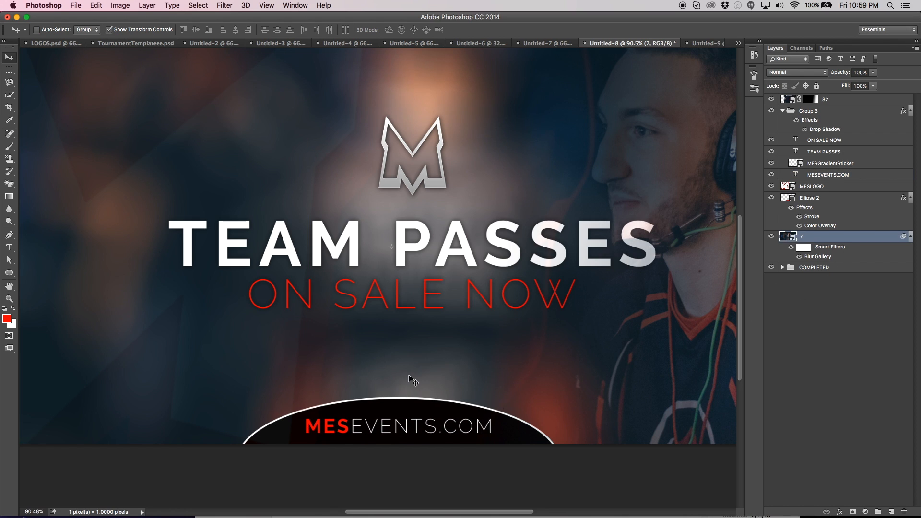
scroll(413, 380, down, 5)
scroll(413, 360, up, 3)
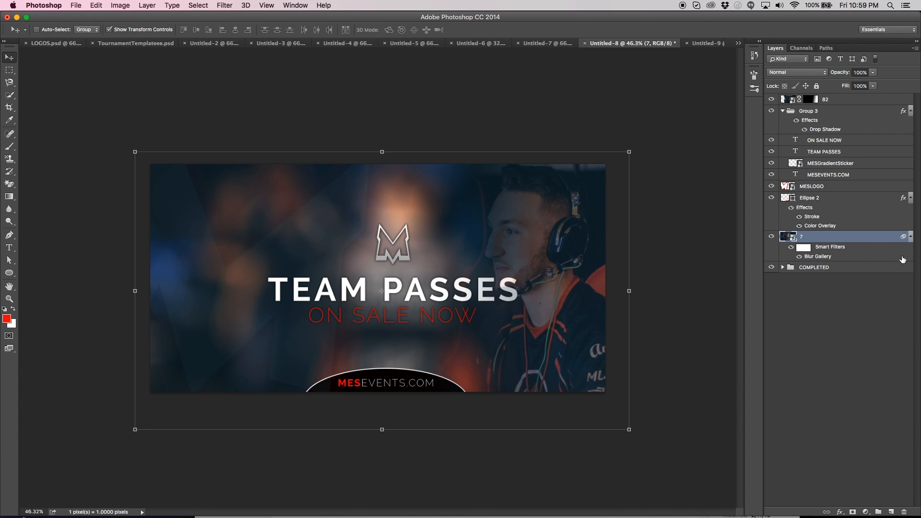
click(844, 305)
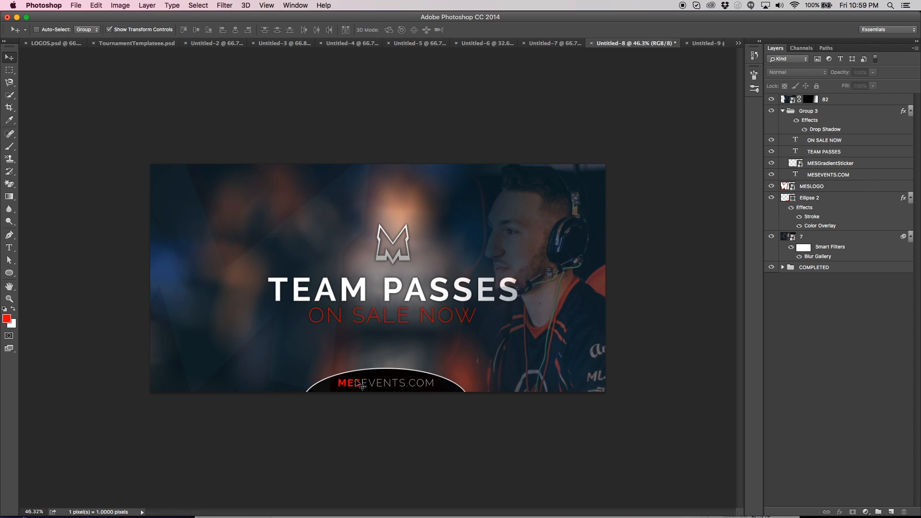
scroll(364, 391, up, 5)
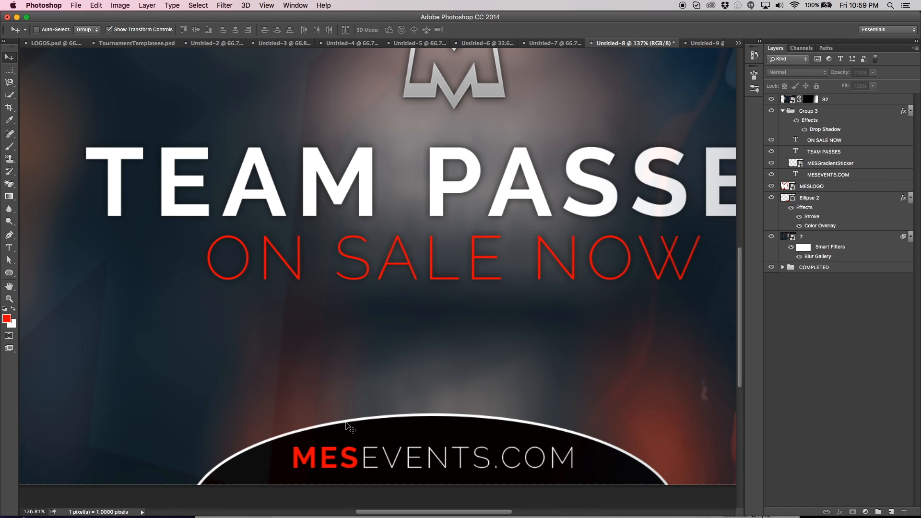
scroll(345, 485, down, 5)
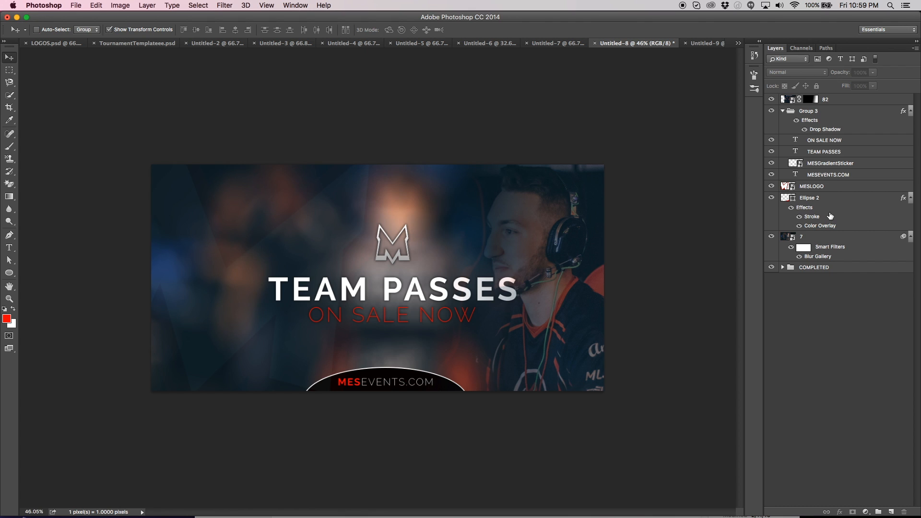
scroll(577, 233, up, 4)
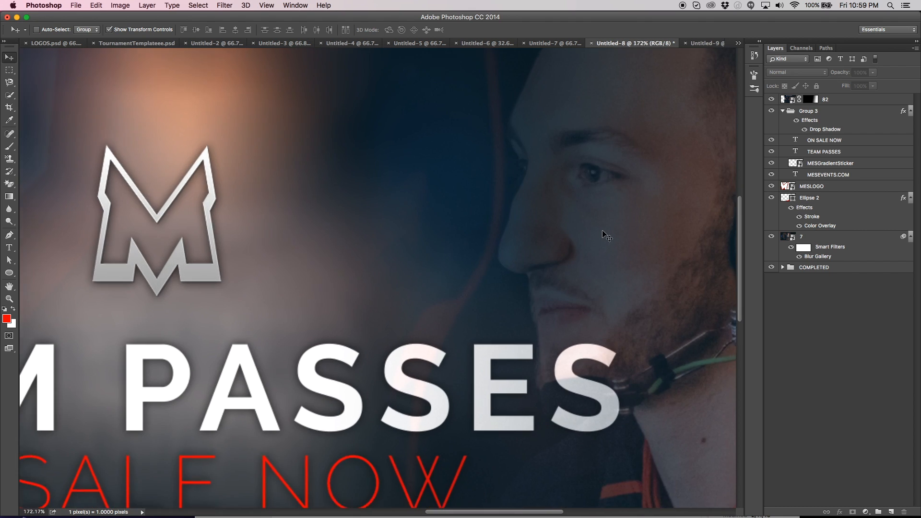
scroll(574, 244, down, 5)
scroll(574, 243, up, 4)
scroll(630, 315, down, 2)
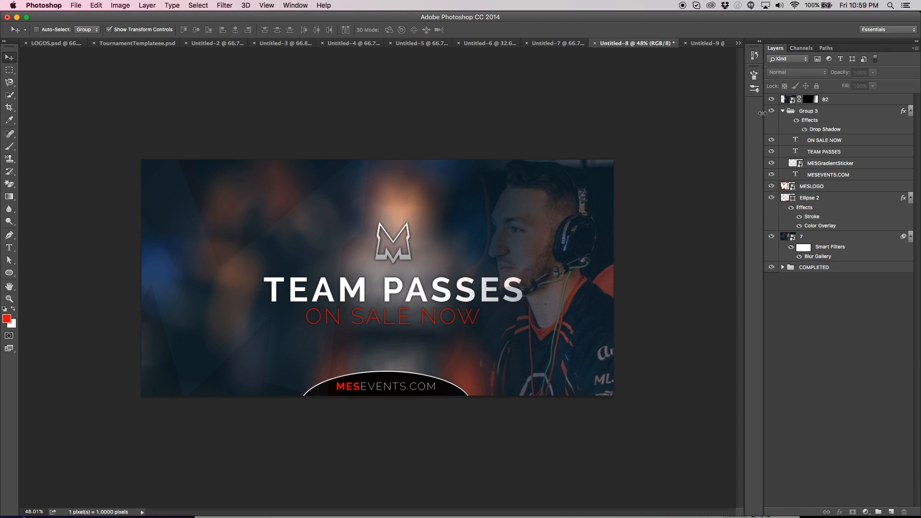
Step: Group all layers from 82 down to 7 into a new group above COMPLETED
click(810, 99)
shift+click(816, 245)
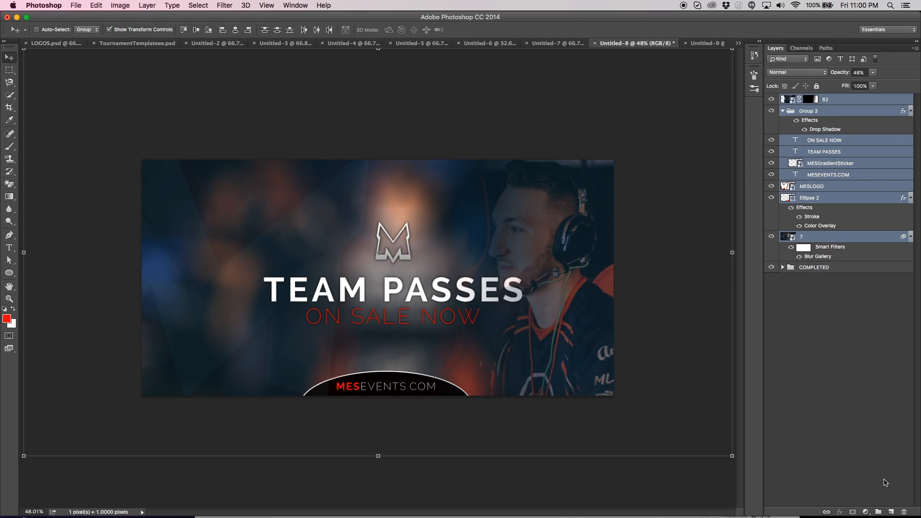
click(878, 512)
Step: Compare the recreated banner with the COMPLETED version by repeatedly hiding and showing the new group
click(772, 100)
click(771, 110)
click(771, 110)
click(771, 100)
click(771, 99)
click(771, 99)
click(771, 100)
click(771, 100)
click(772, 99)
click(771, 99)
click(771, 99)
click(771, 100)
click(771, 99)
click(771, 99)
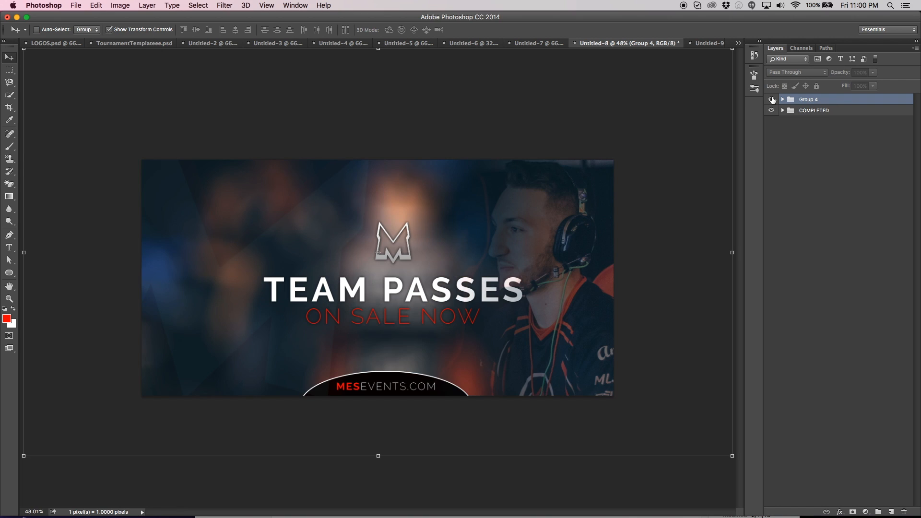